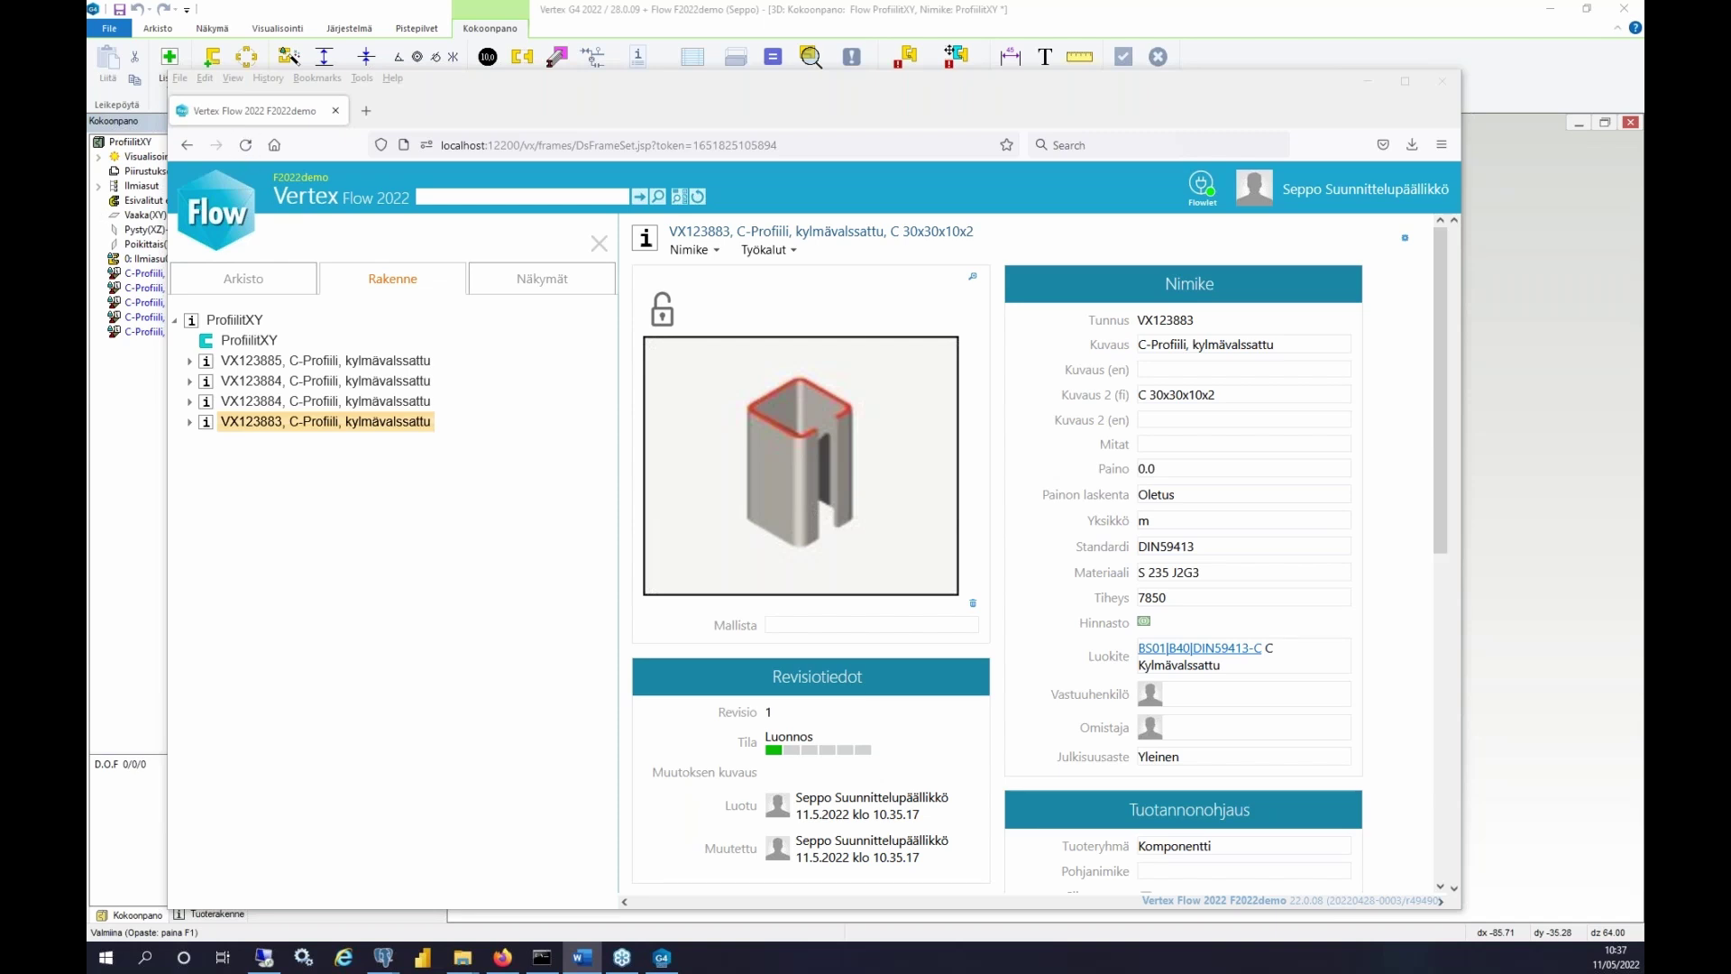
# - Open the top-level ProfiilitXY item and display its structure in the Laitekortit view
pyautogui.doubleClick(231, 322)
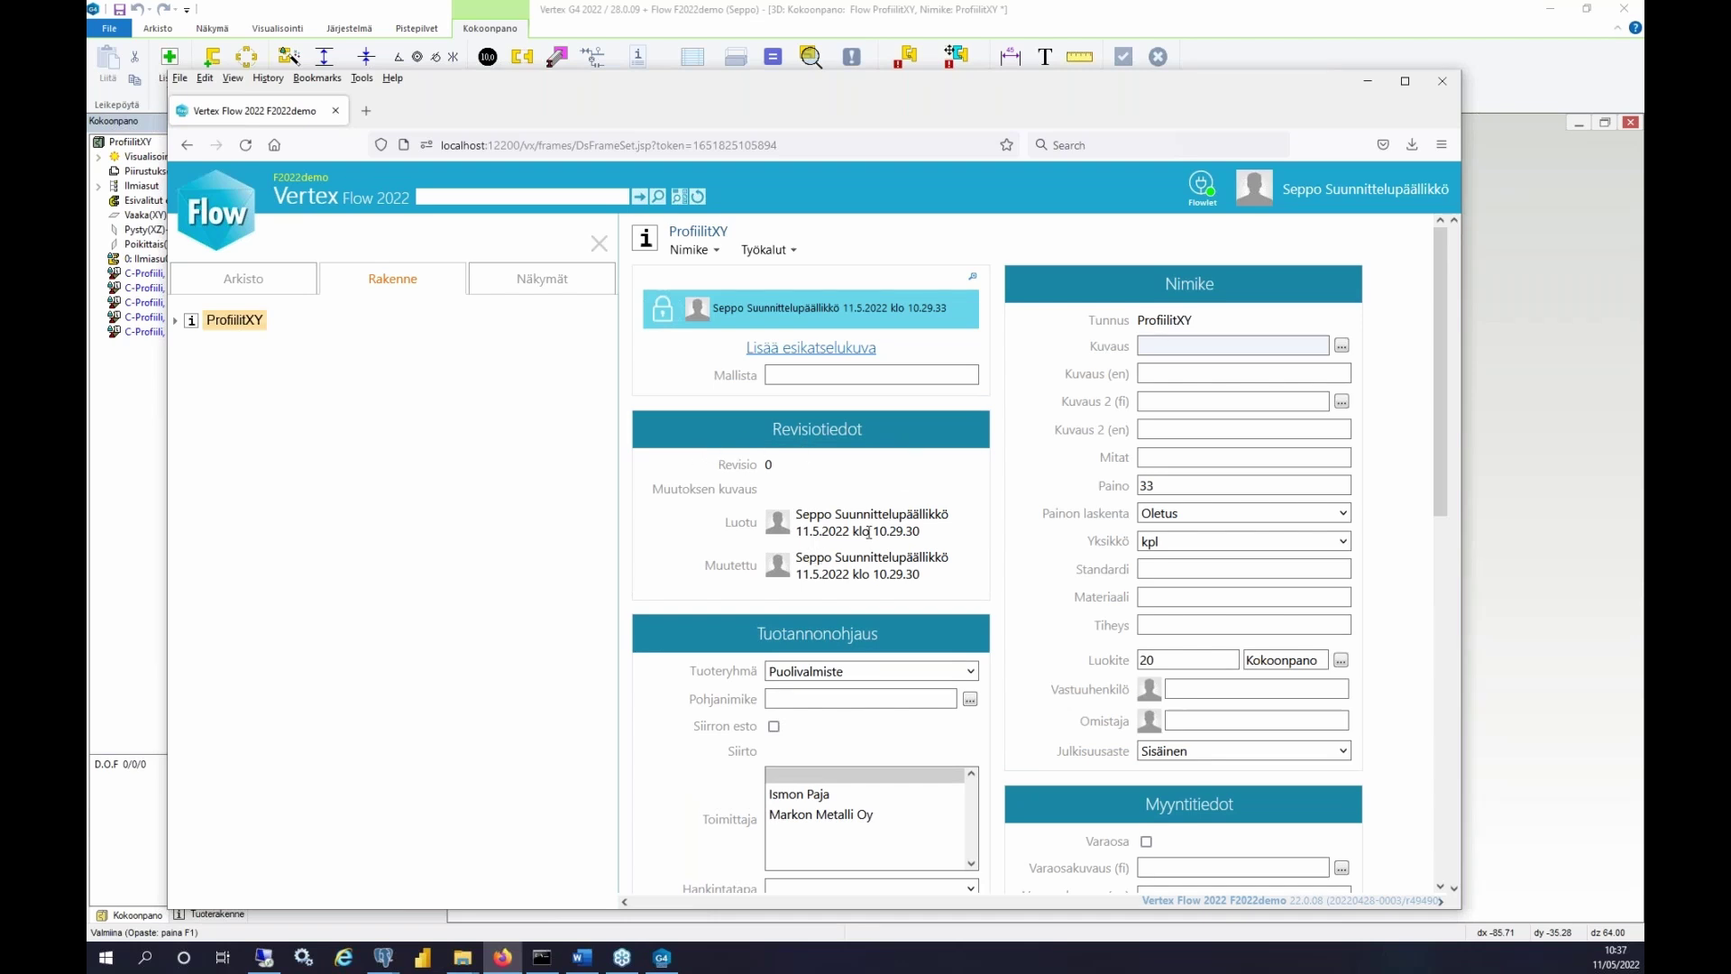
pyautogui.scroll(-10, 914, 599)
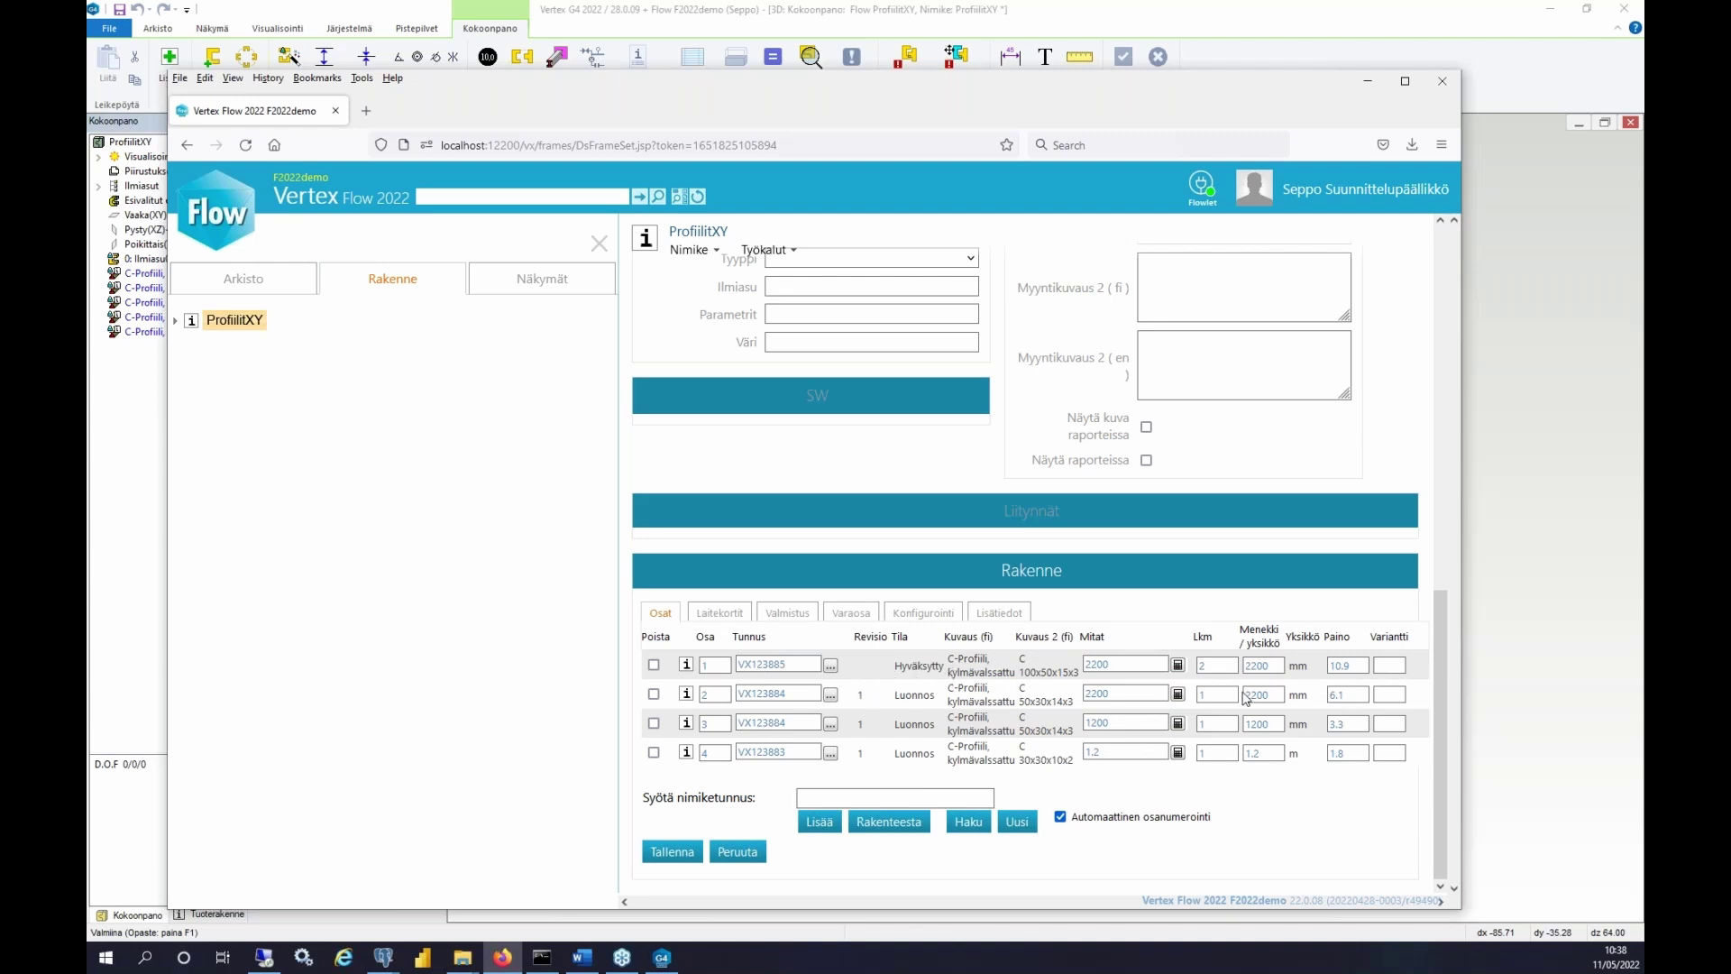
pyautogui.click(720, 615)
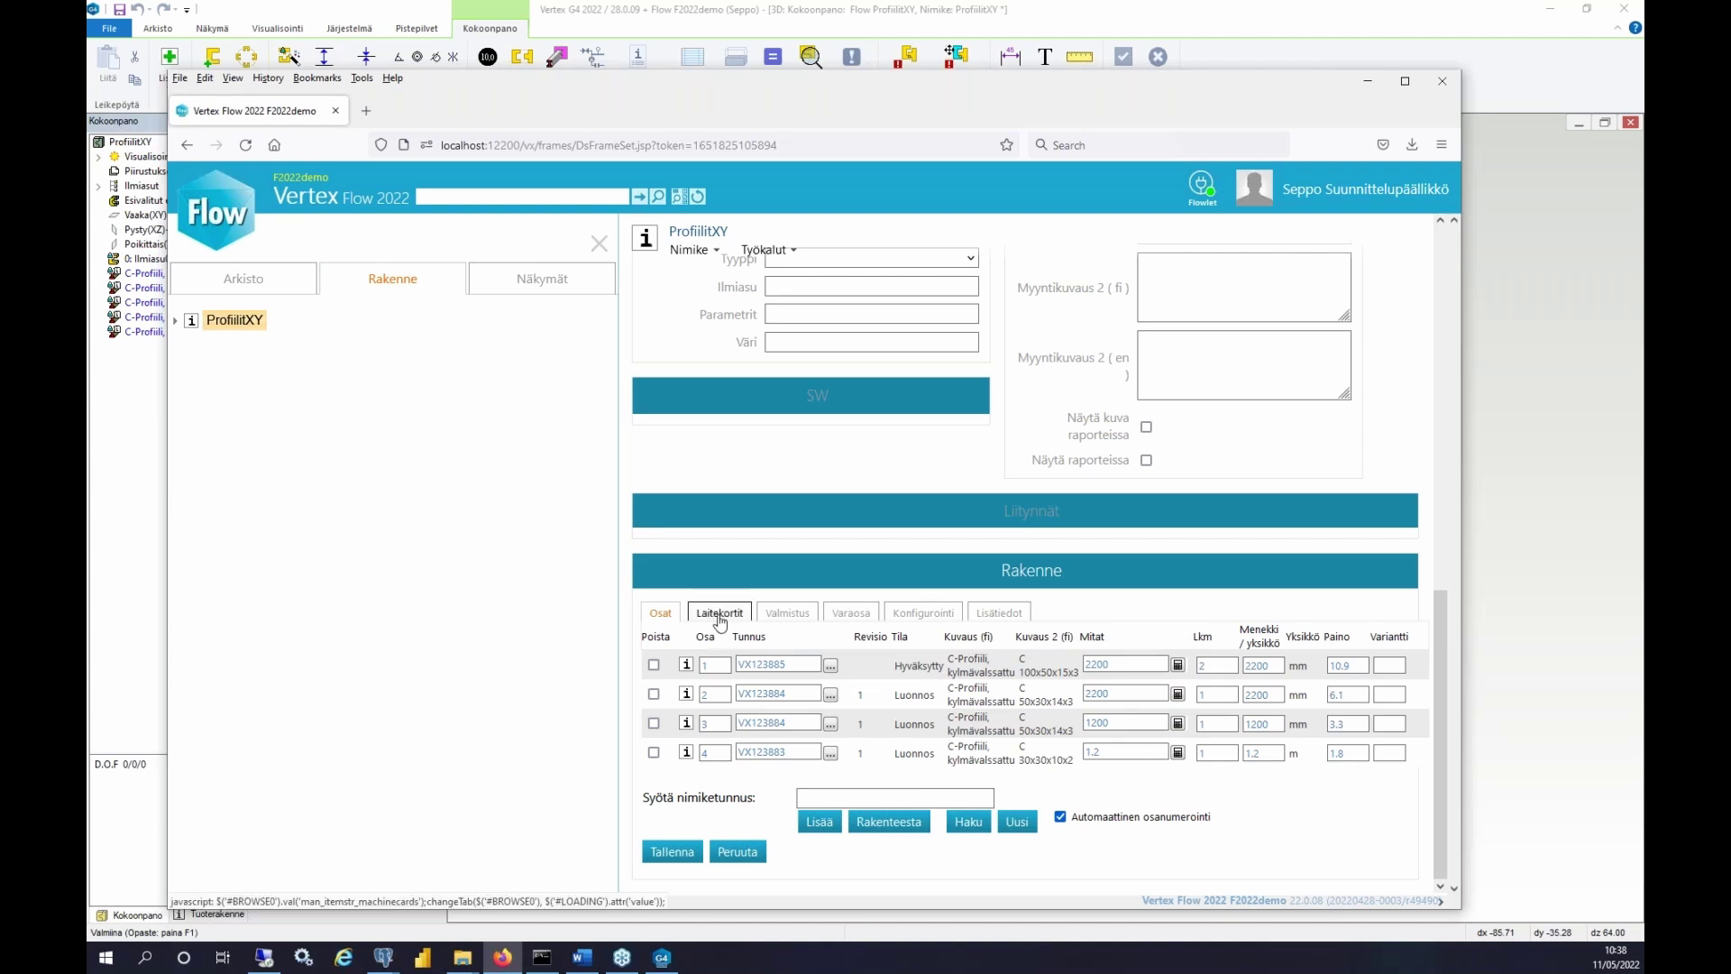
pyautogui.click(961, 563)
pyautogui.click(1207, 345)
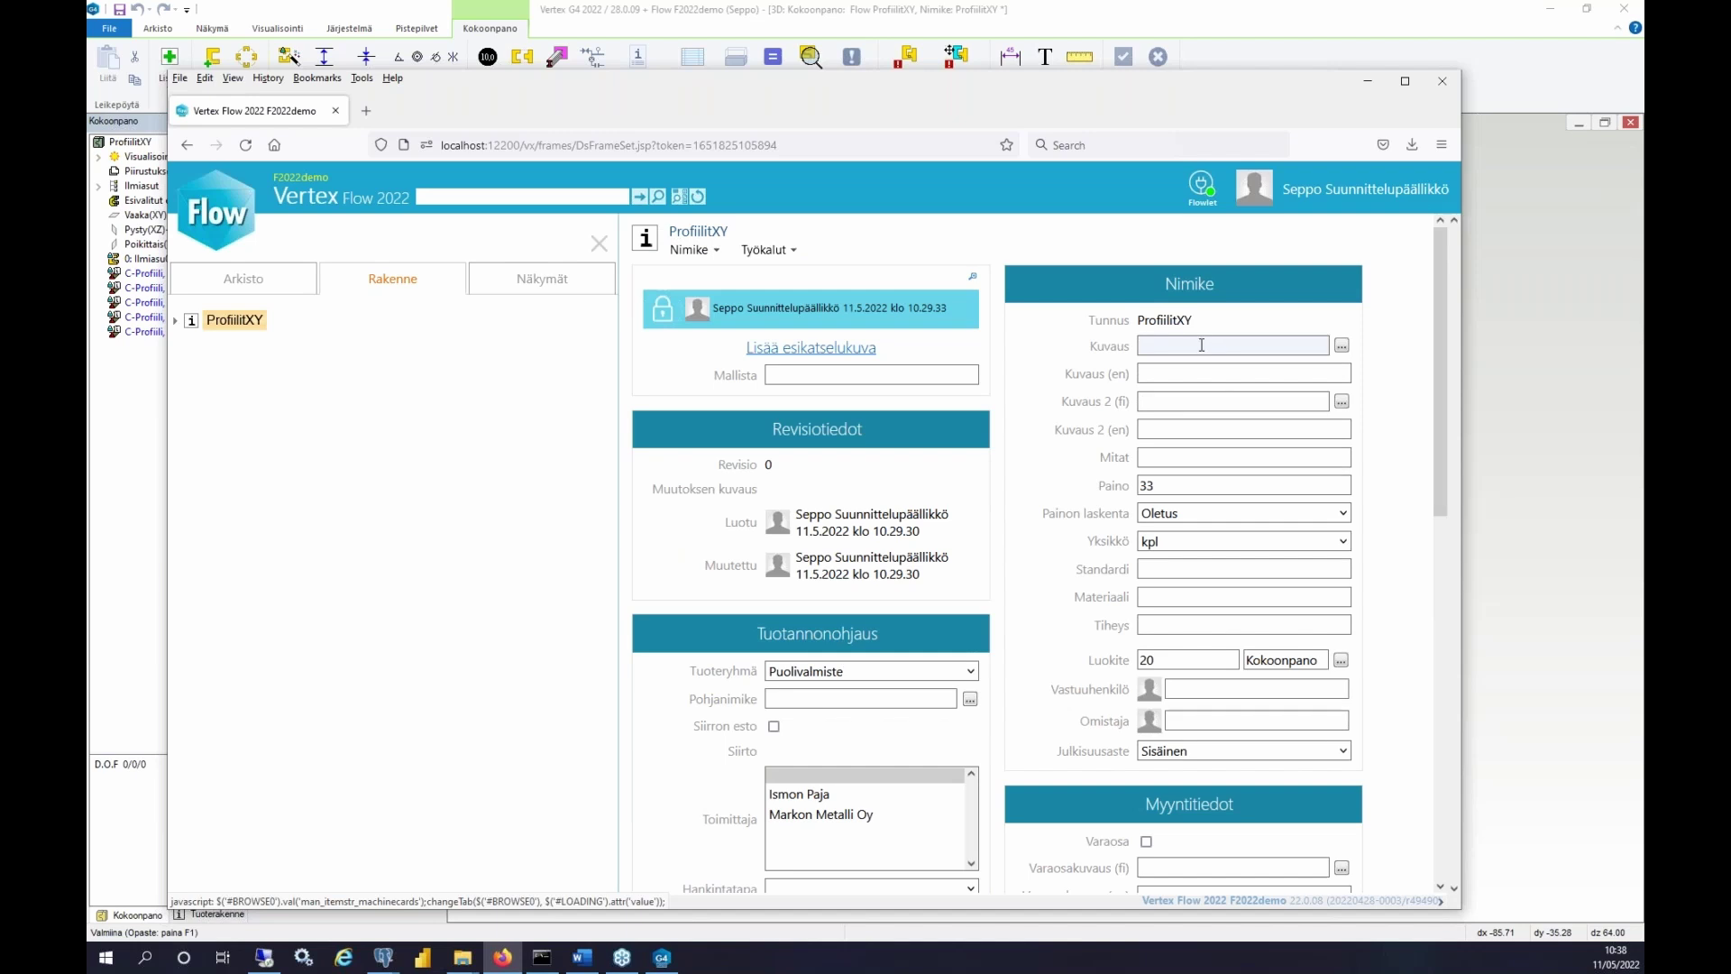
pyautogui.scroll(-10, 1188, 442)
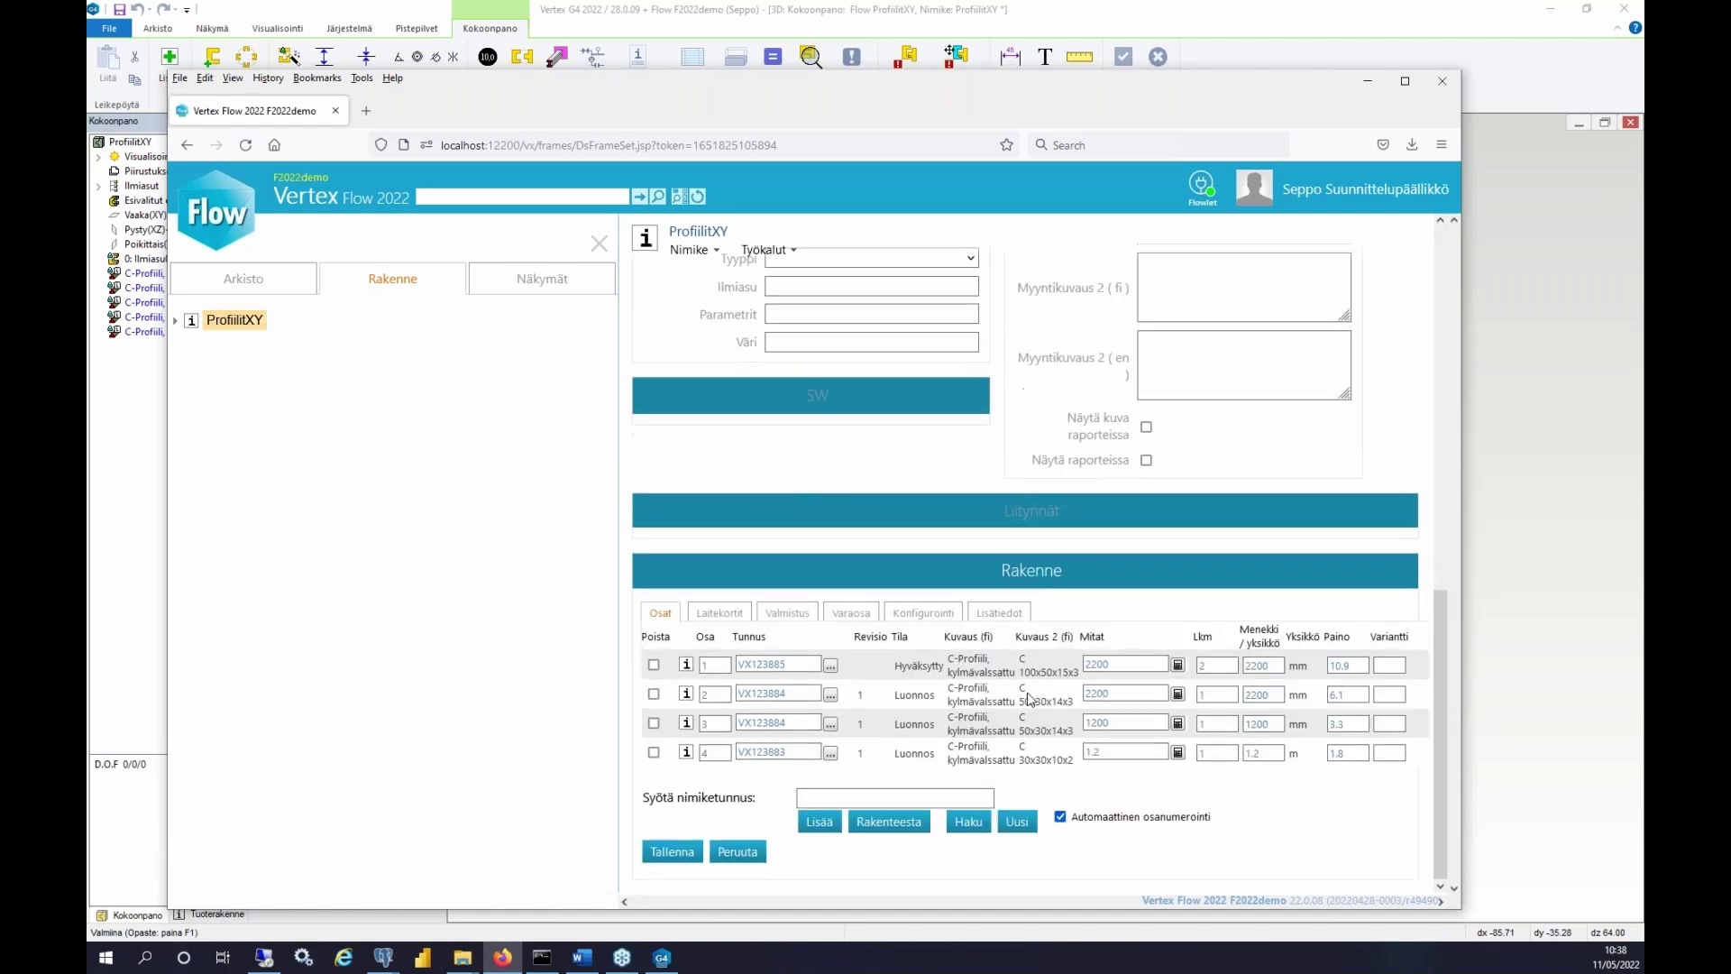
pyautogui.click(719, 612)
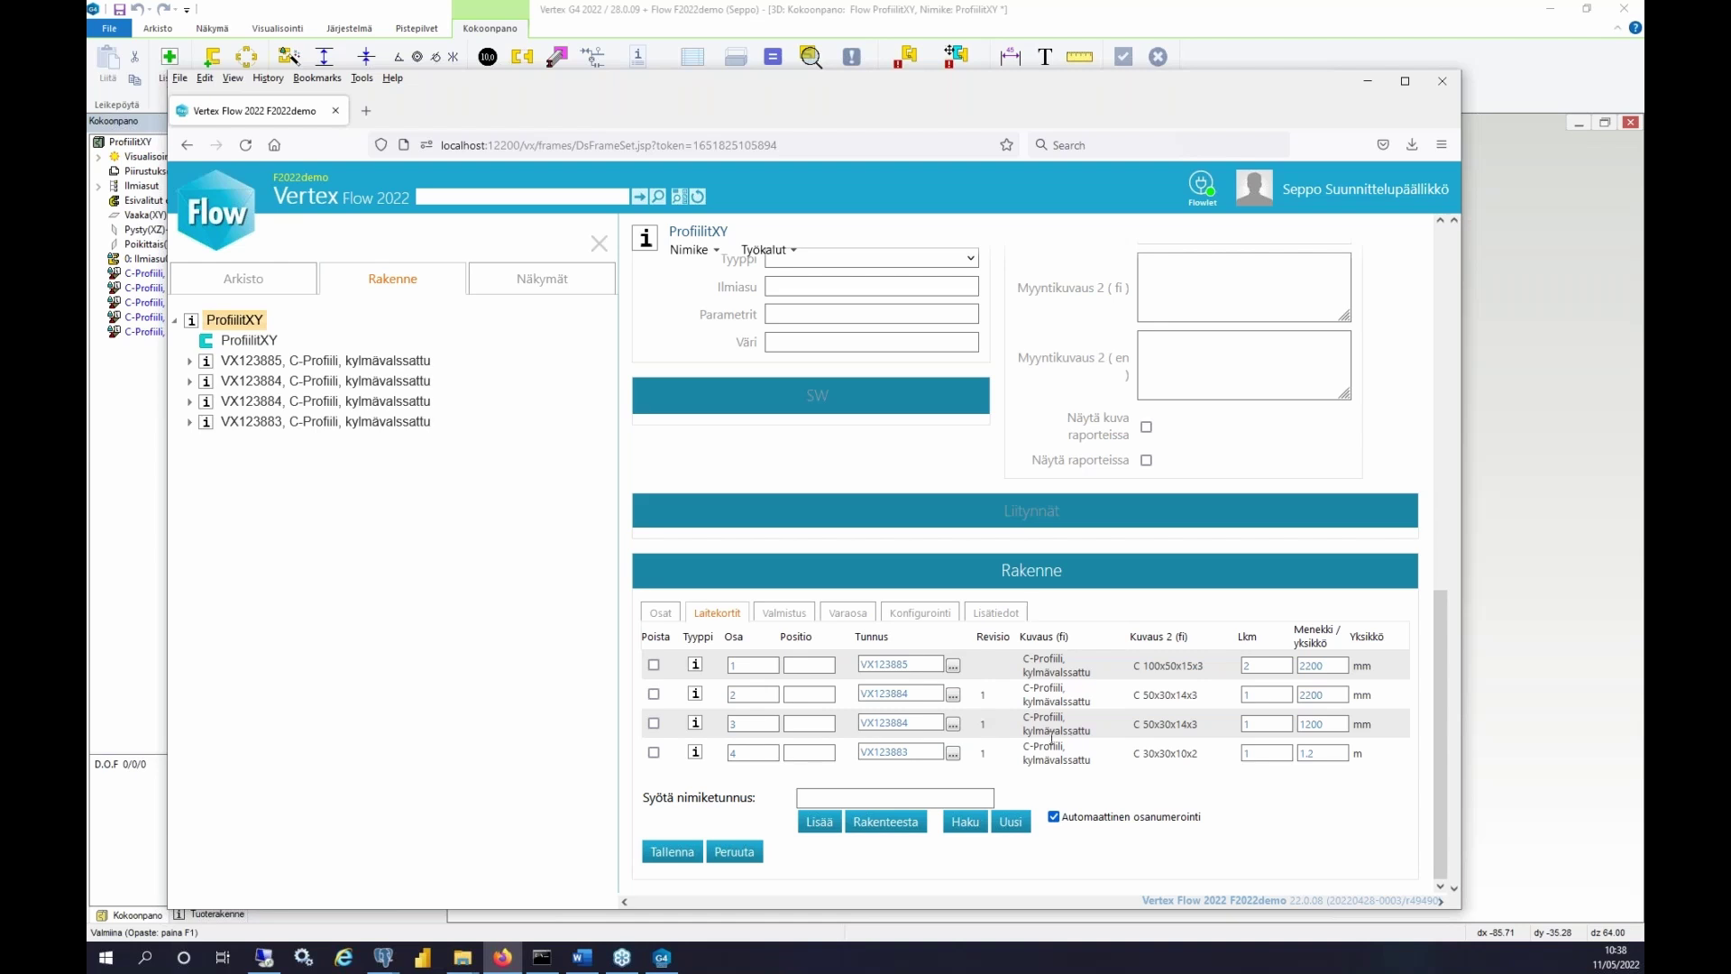
# - Enter trial positions 1 and 2 for the two VX123884 rows, parts 2 and 3, and clear both values
pyautogui.click(805, 694)
pyautogui.write('1')
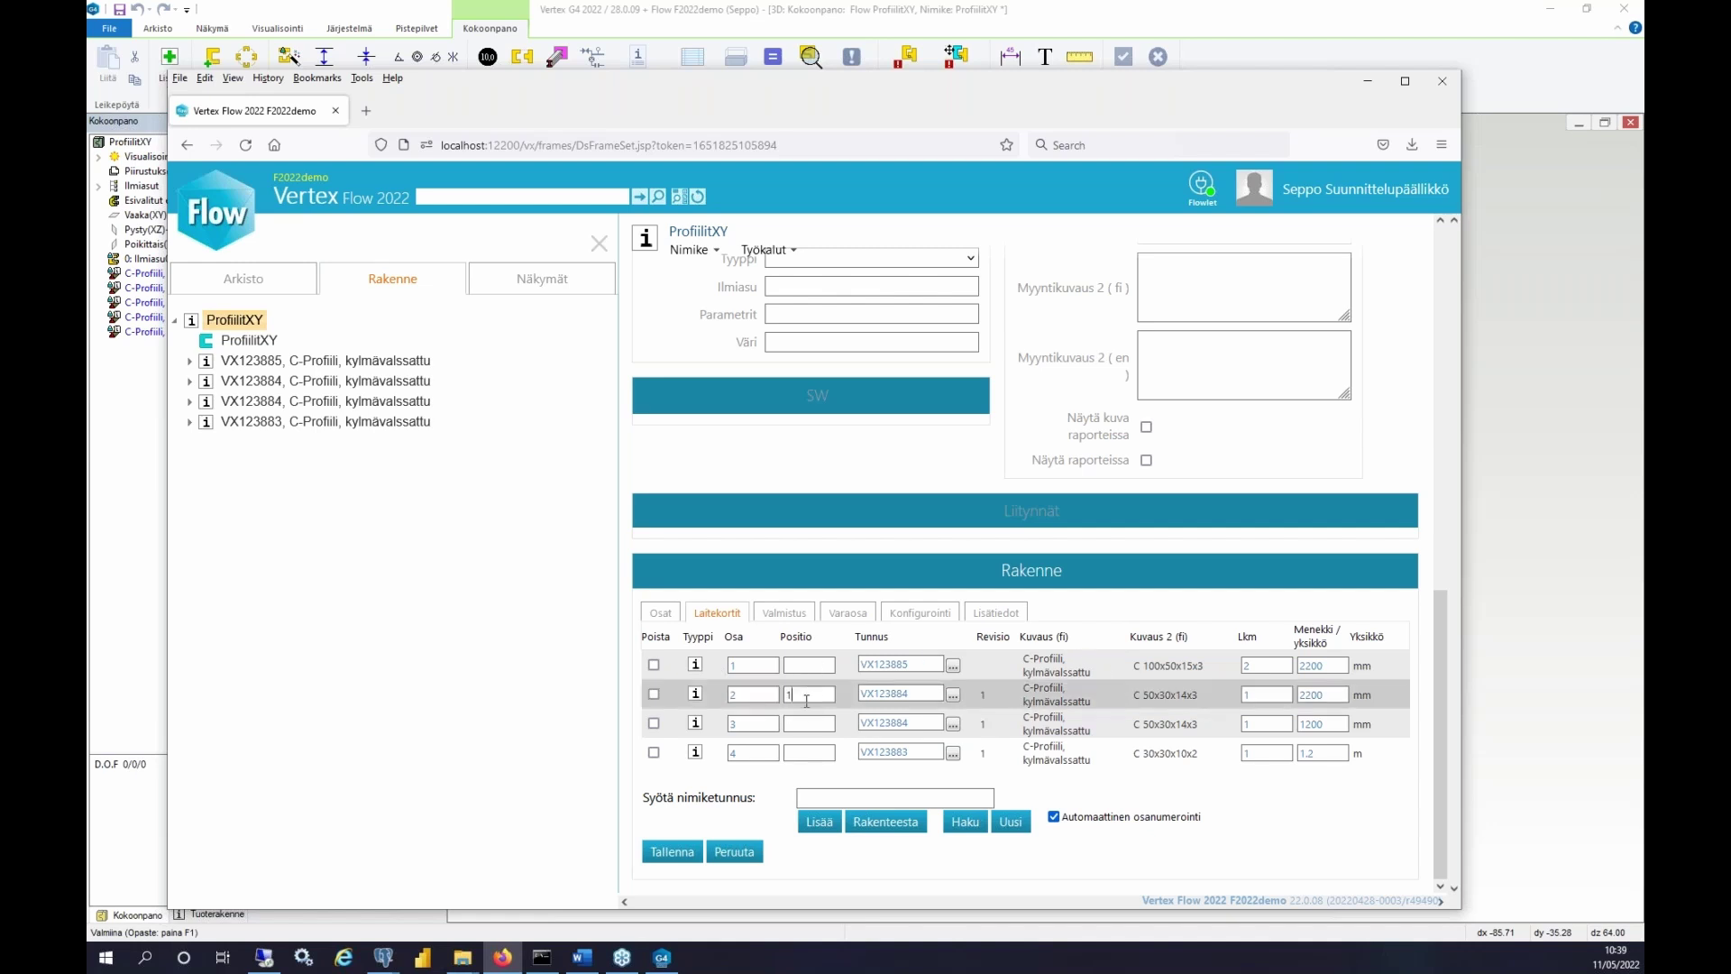
pyautogui.click(811, 724)
pyautogui.write('2')
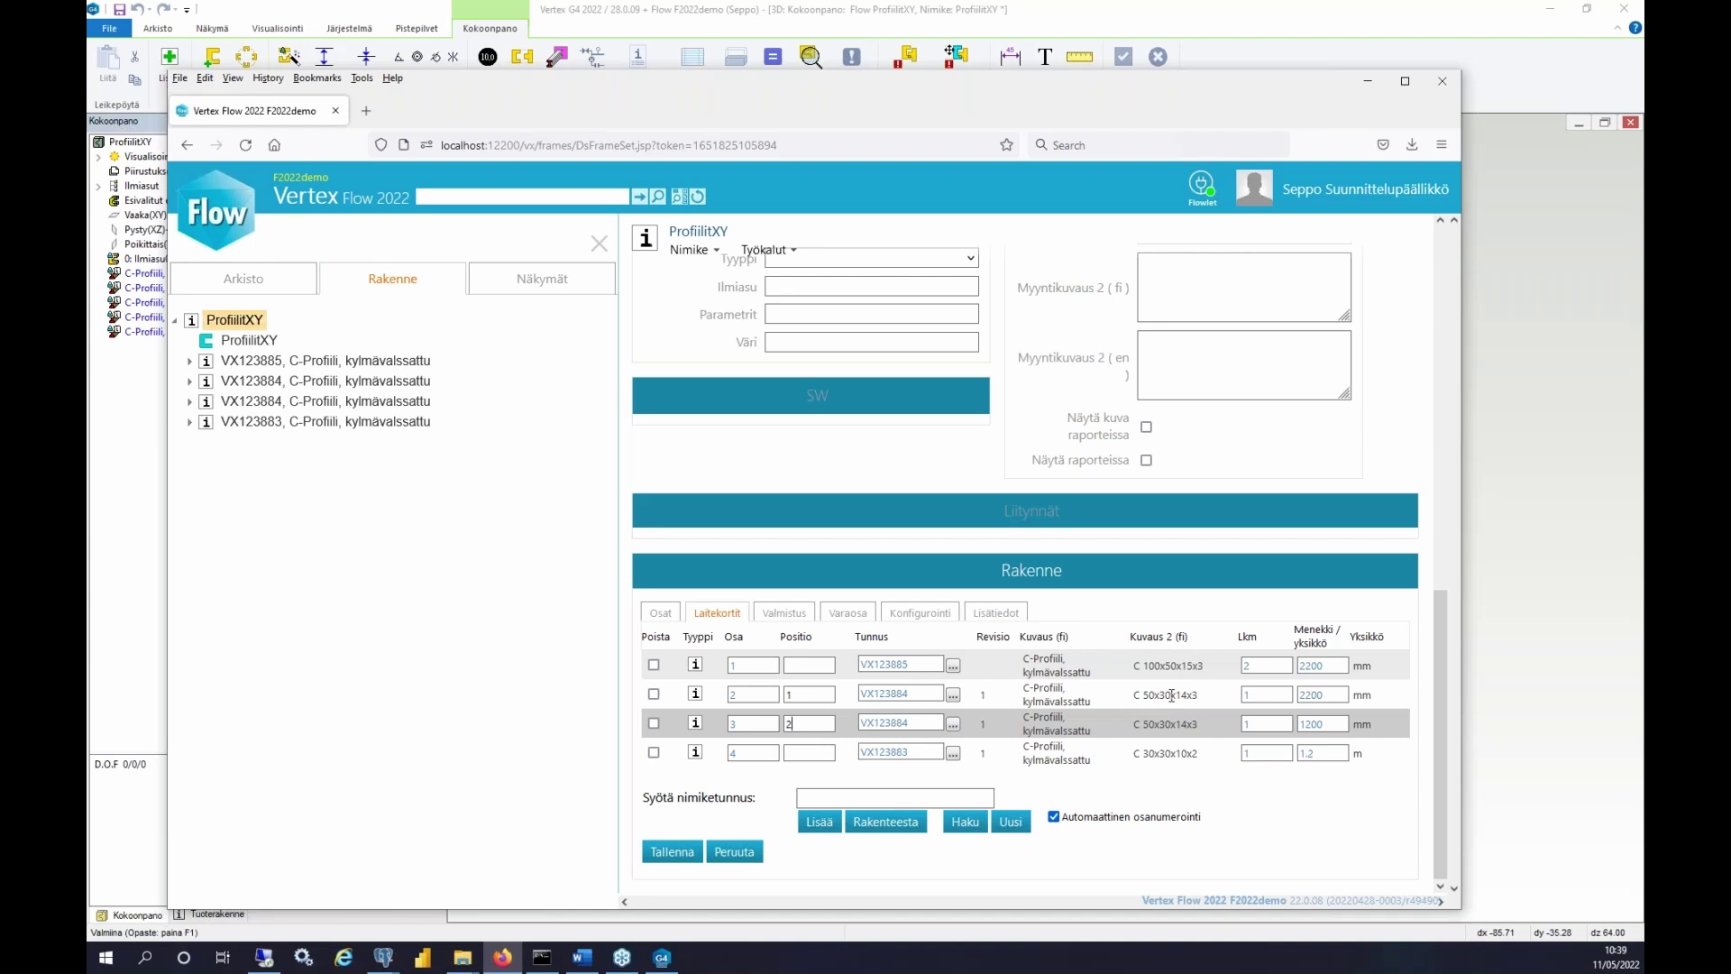
pyautogui.moveTo(809, 728); pyautogui.dragTo(771, 699)
pyautogui.press('BackSpace')
pyautogui.press('BackSpace')
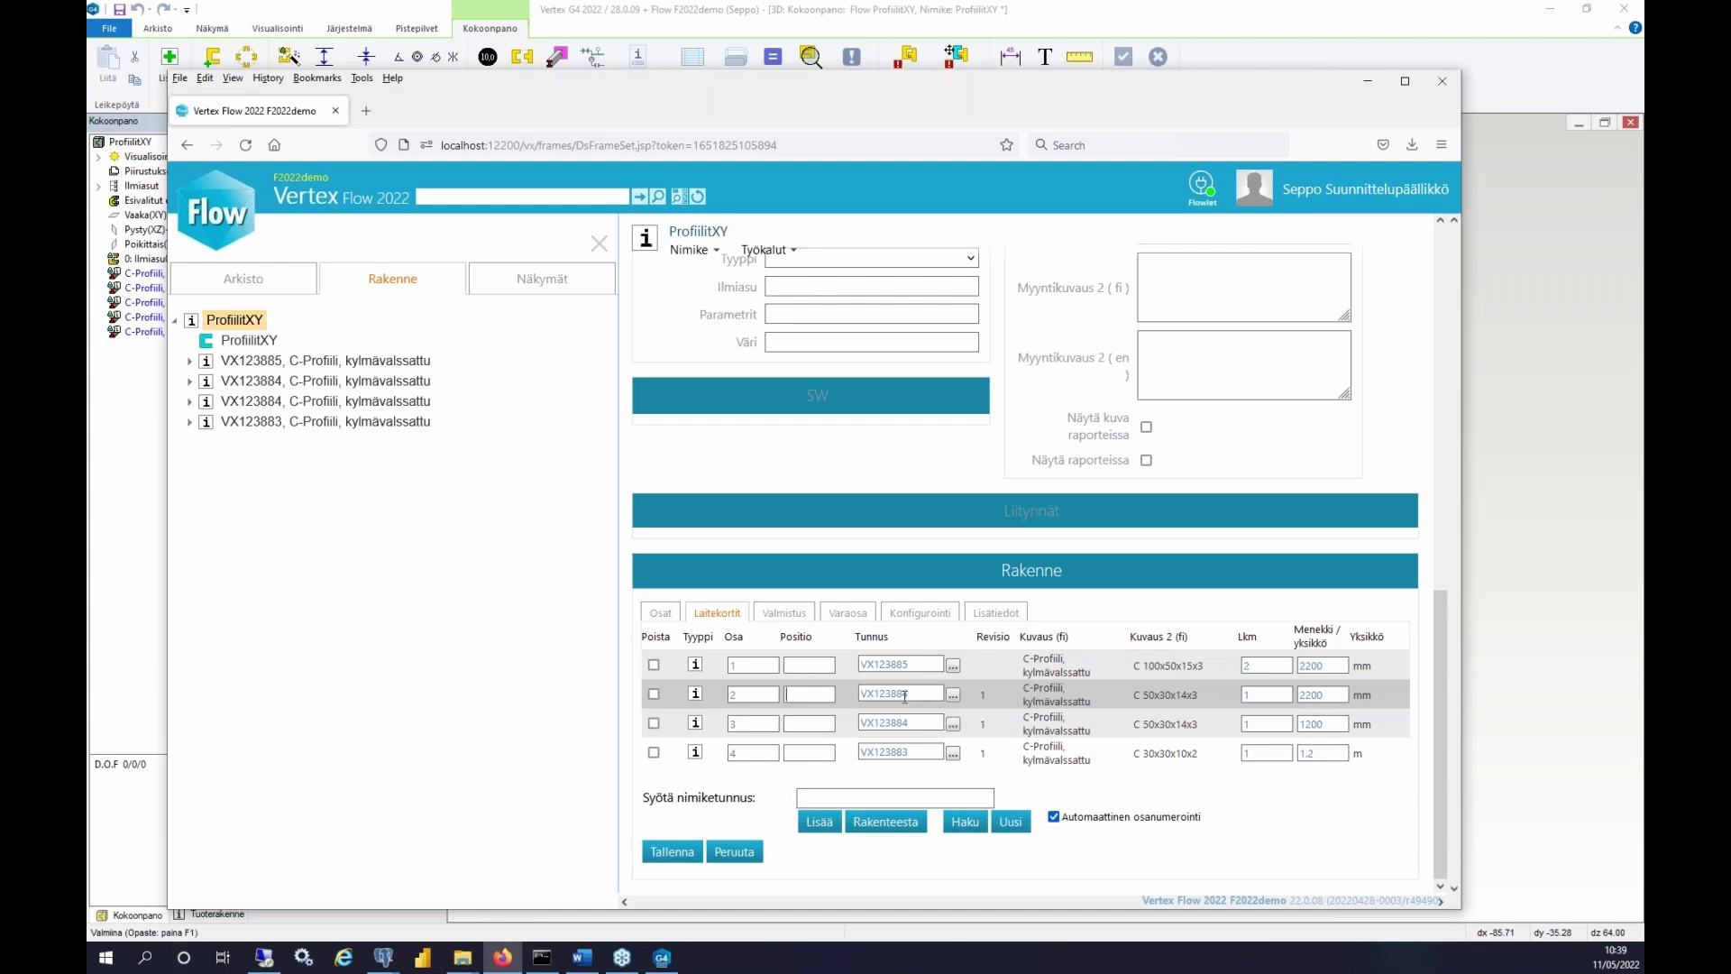
# - Display the structure's Valmistus data and widen the window to examine all of its columns
pyautogui.click(782, 615)
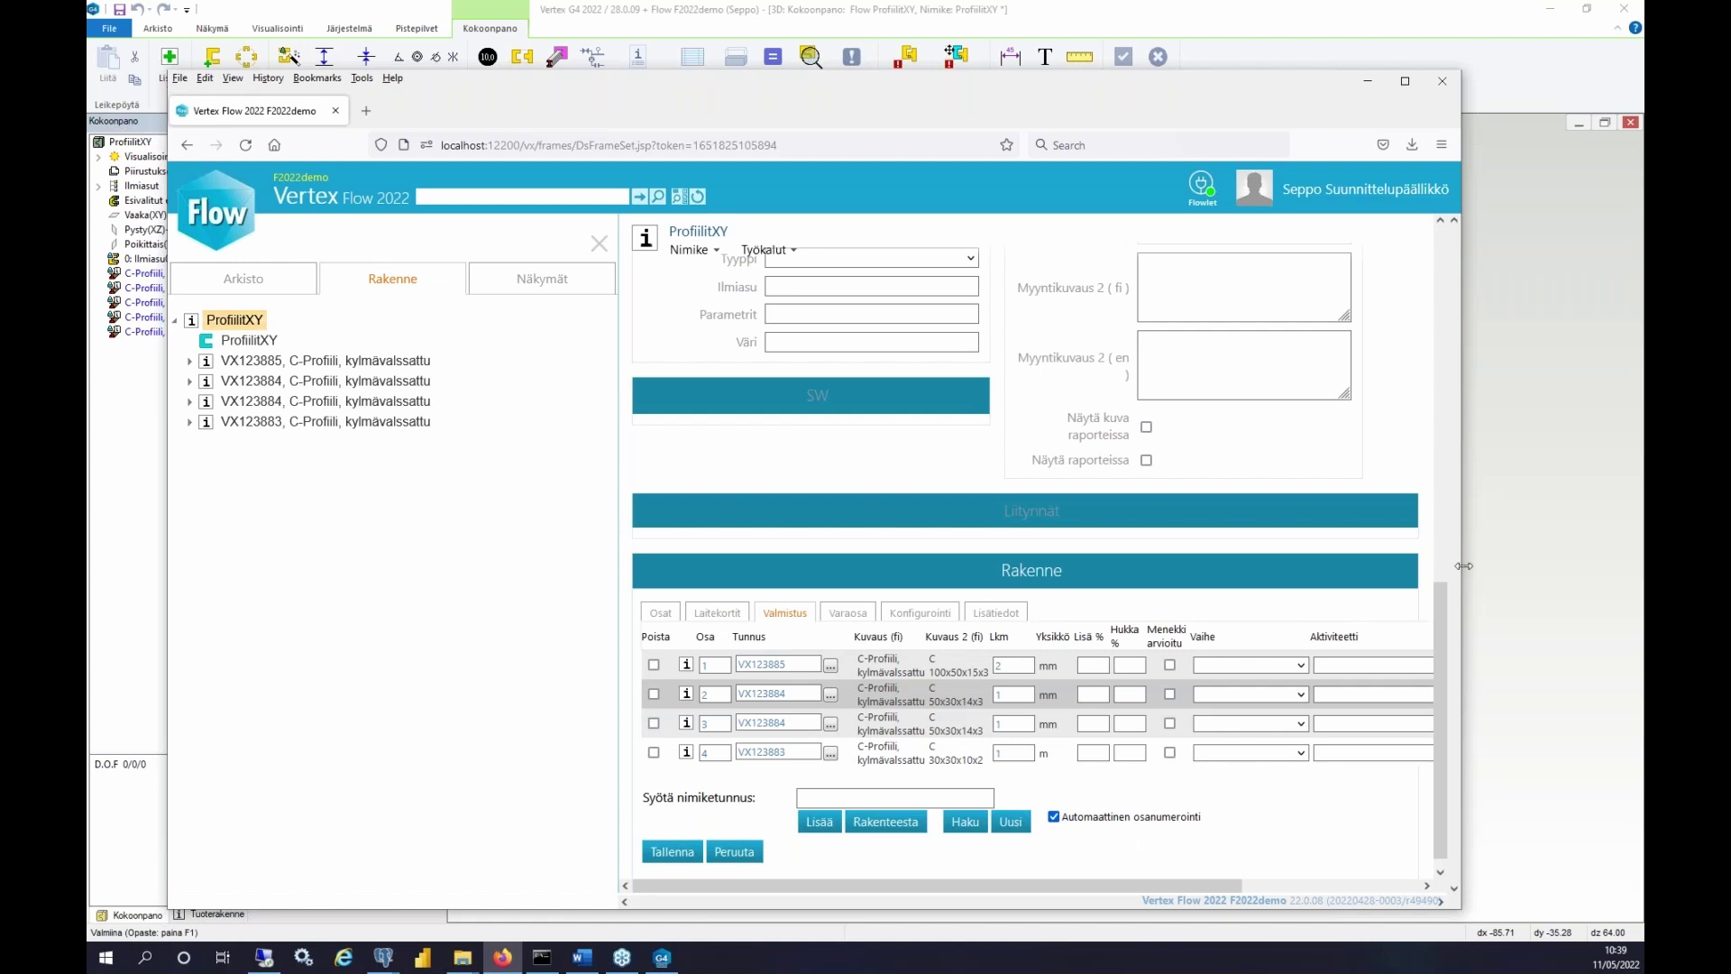
pyautogui.moveTo(1522, 570); pyautogui.dragTo(1610, 570)
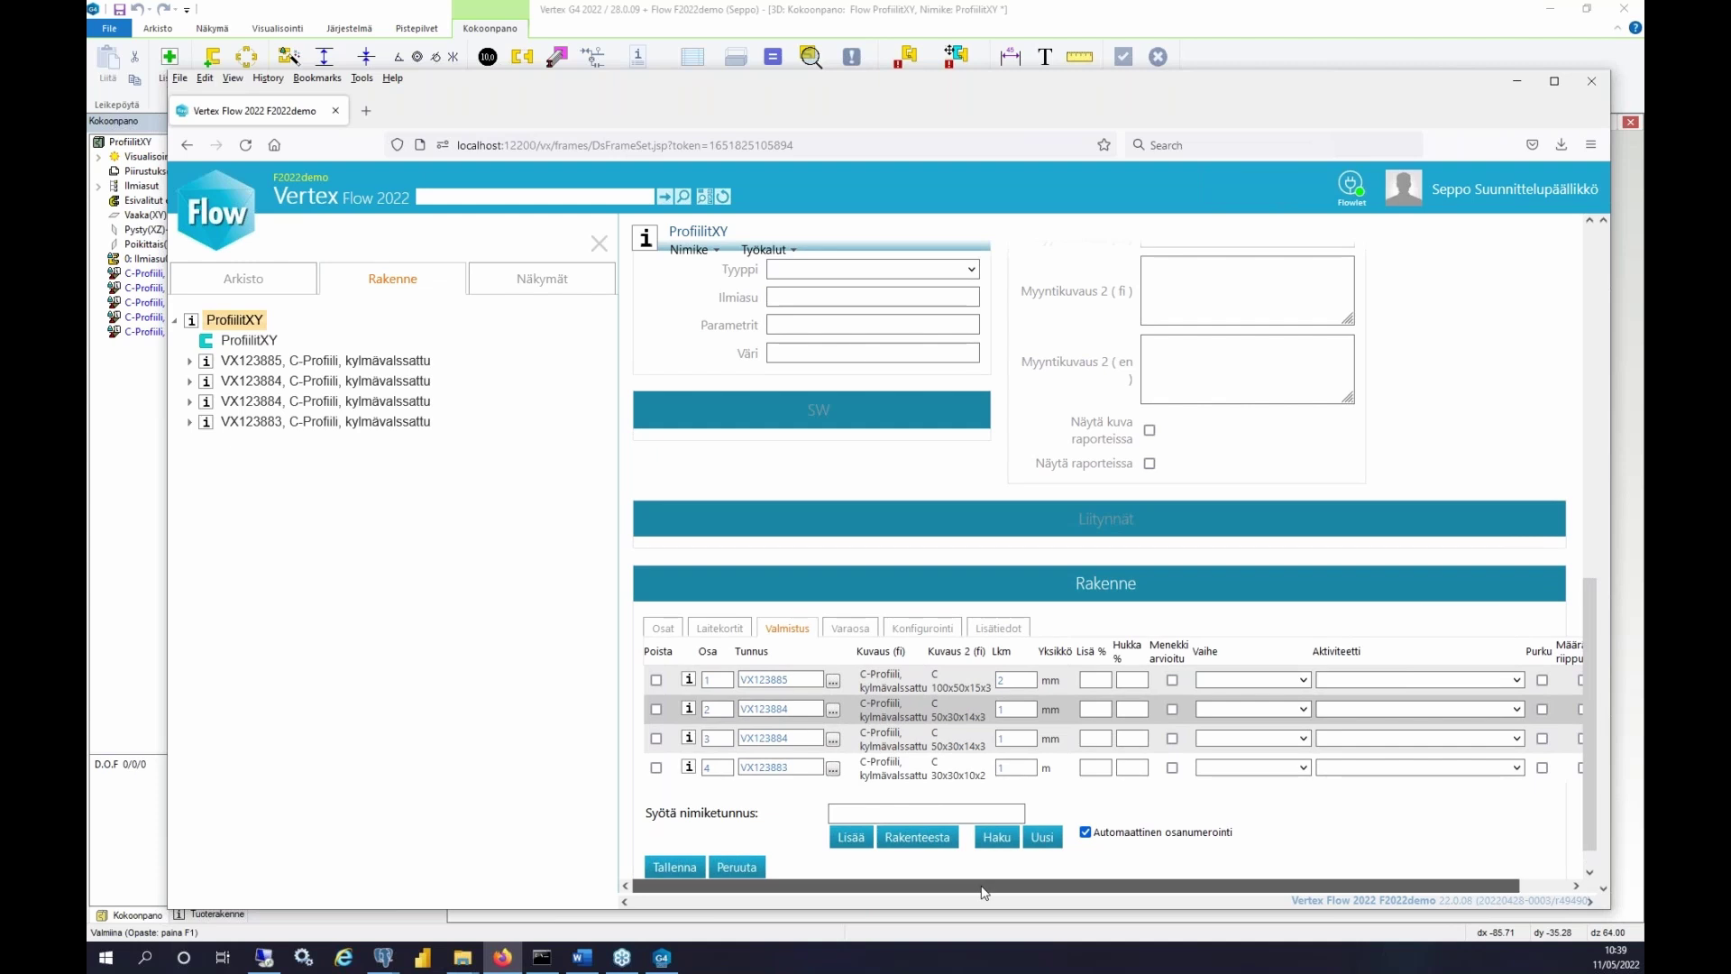
pyautogui.moveTo(982, 887); pyautogui.dragTo(1032, 887)
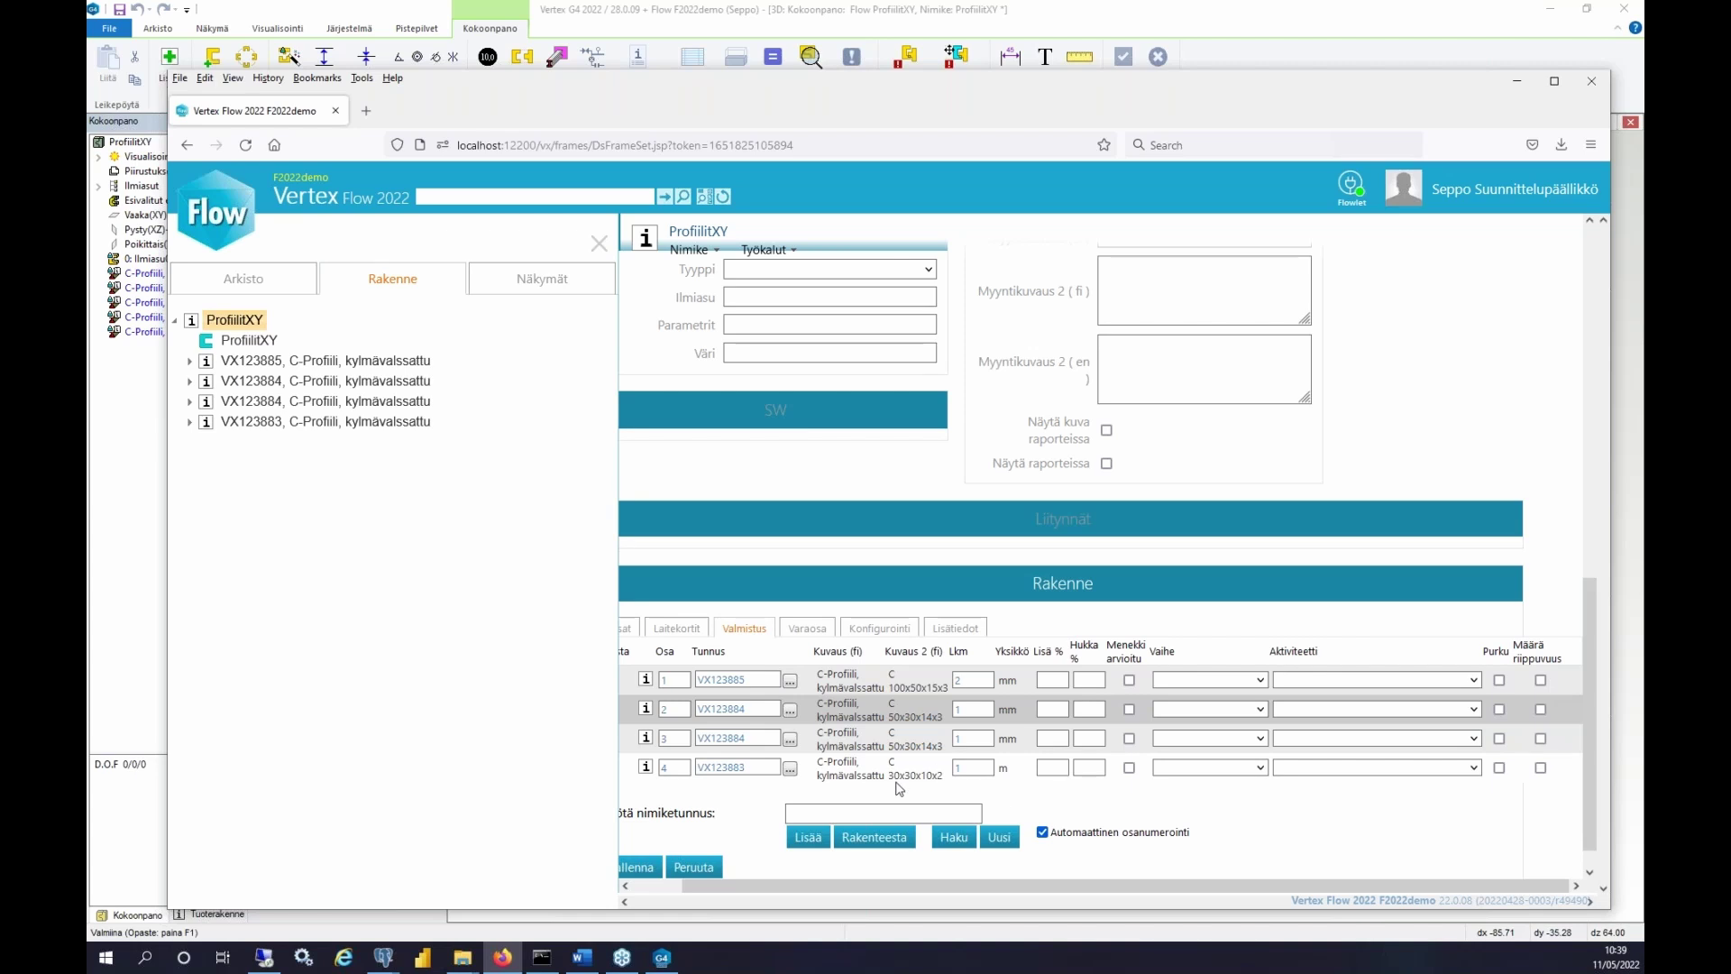
# - Review the Varaosa, Konfigurointi and Lisätiedot data of the ProfiilitXY structure rows
pyautogui.click(807, 631)
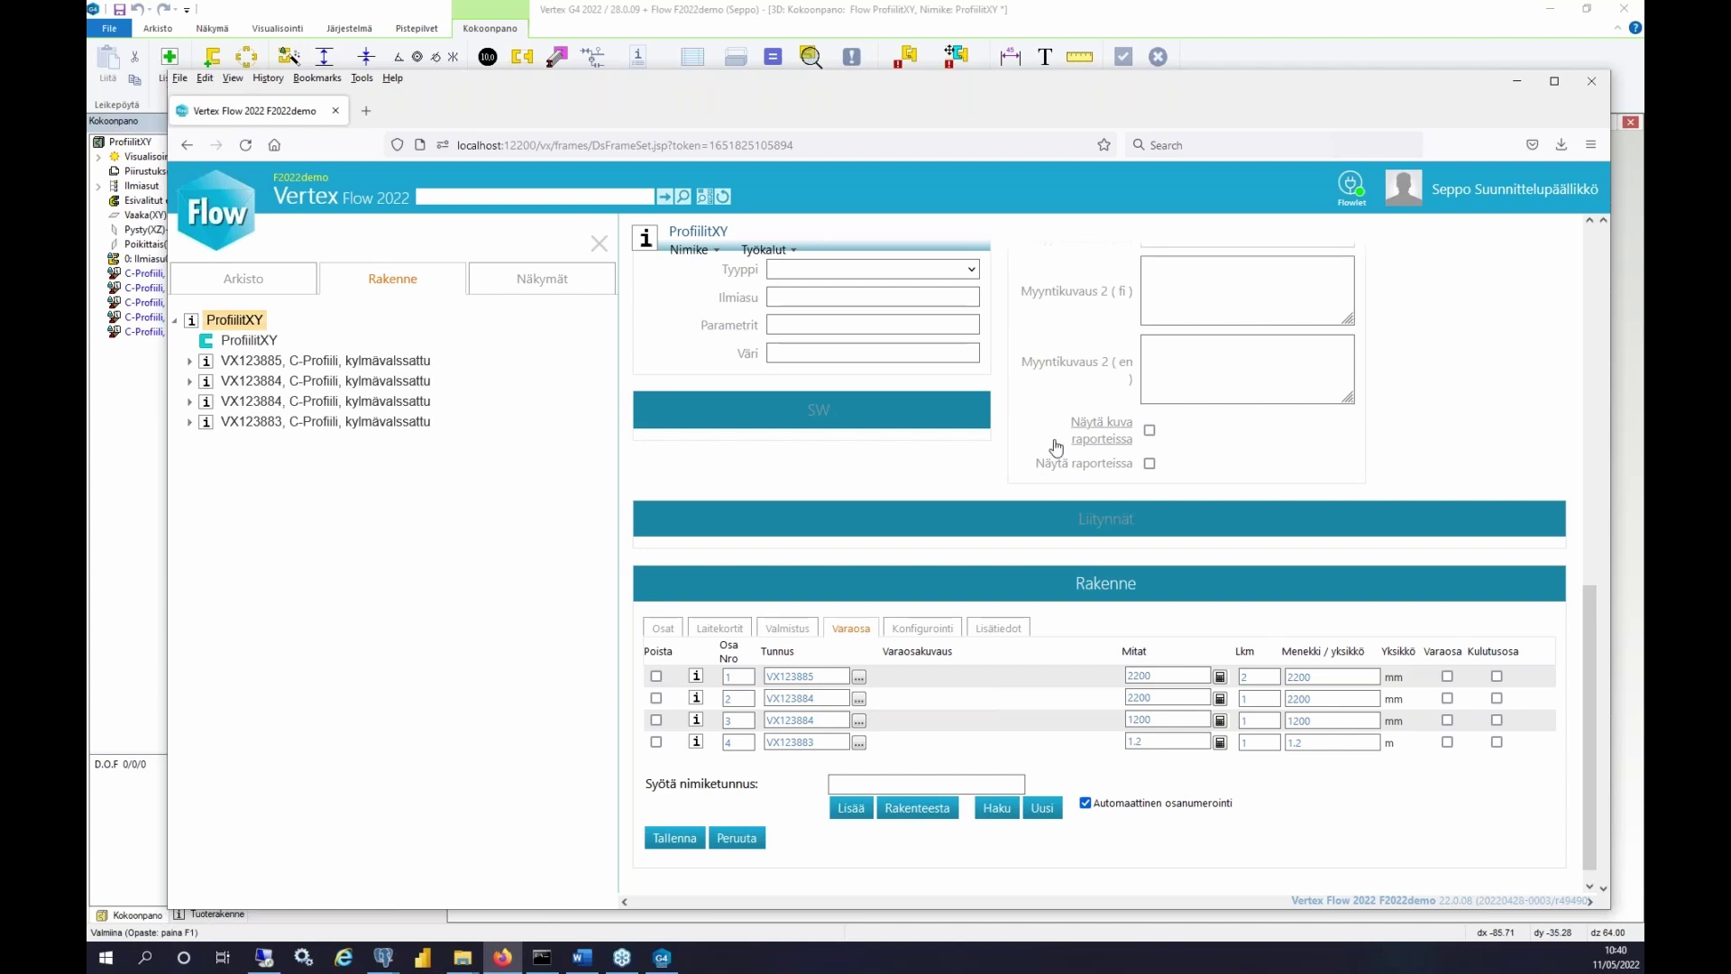
pyautogui.scroll(3, 1056, 449)
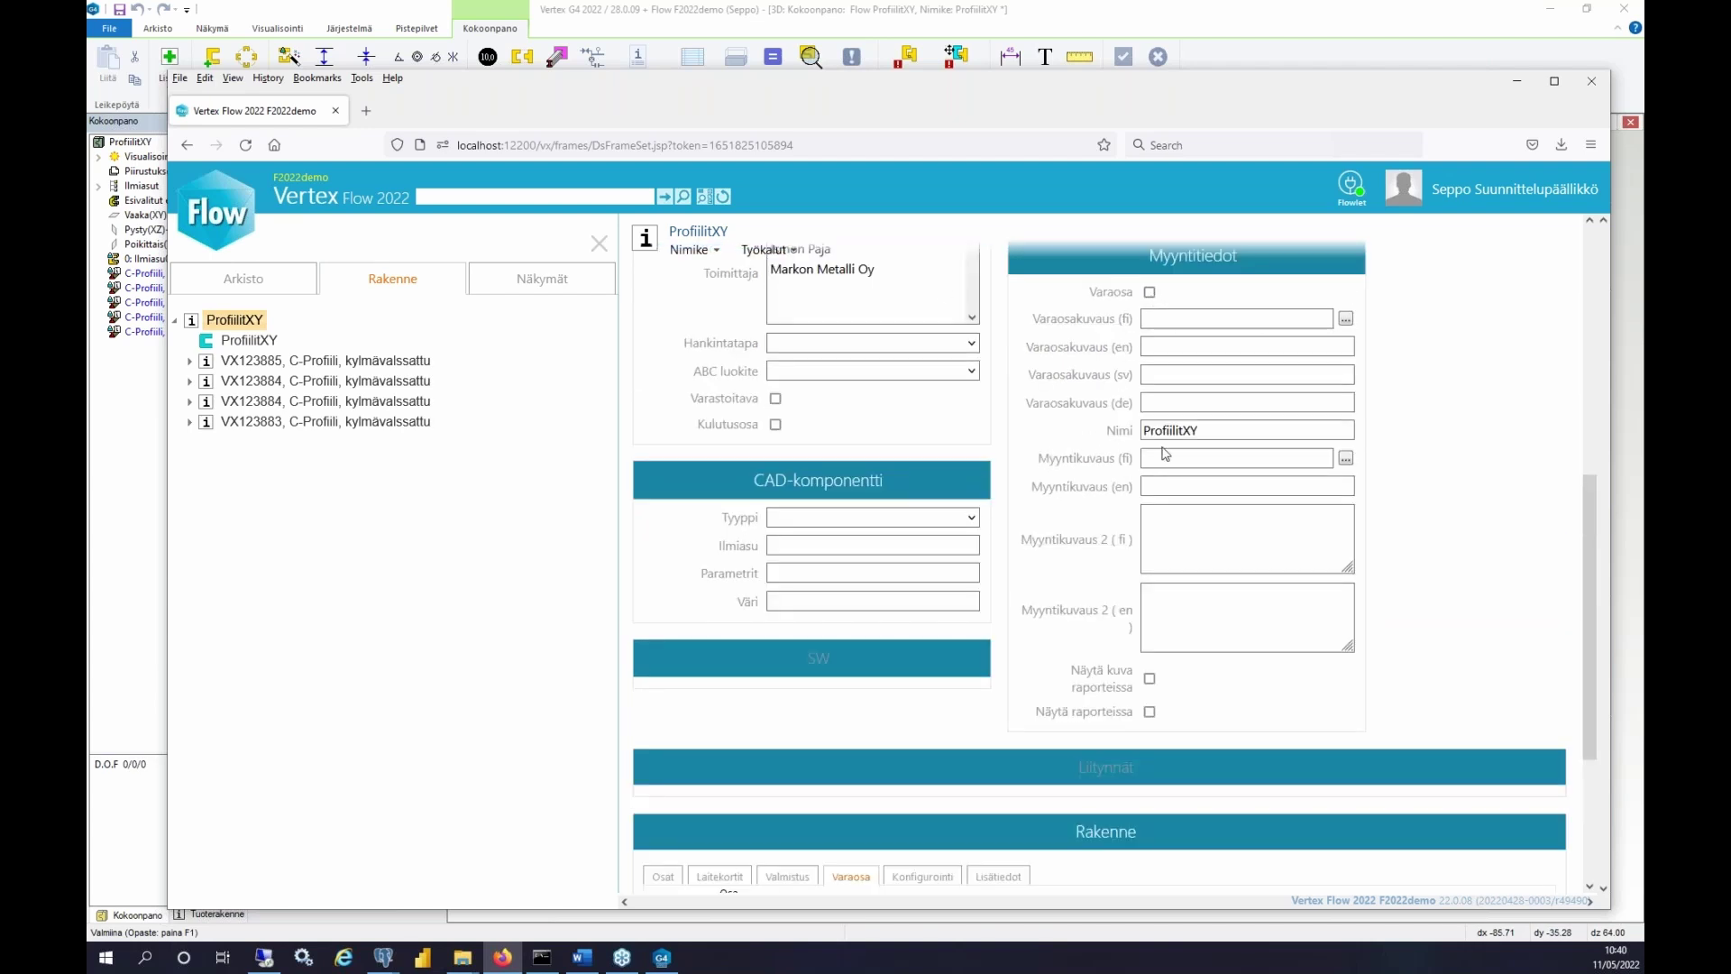
pyautogui.scroll(-3, 1185, 600)
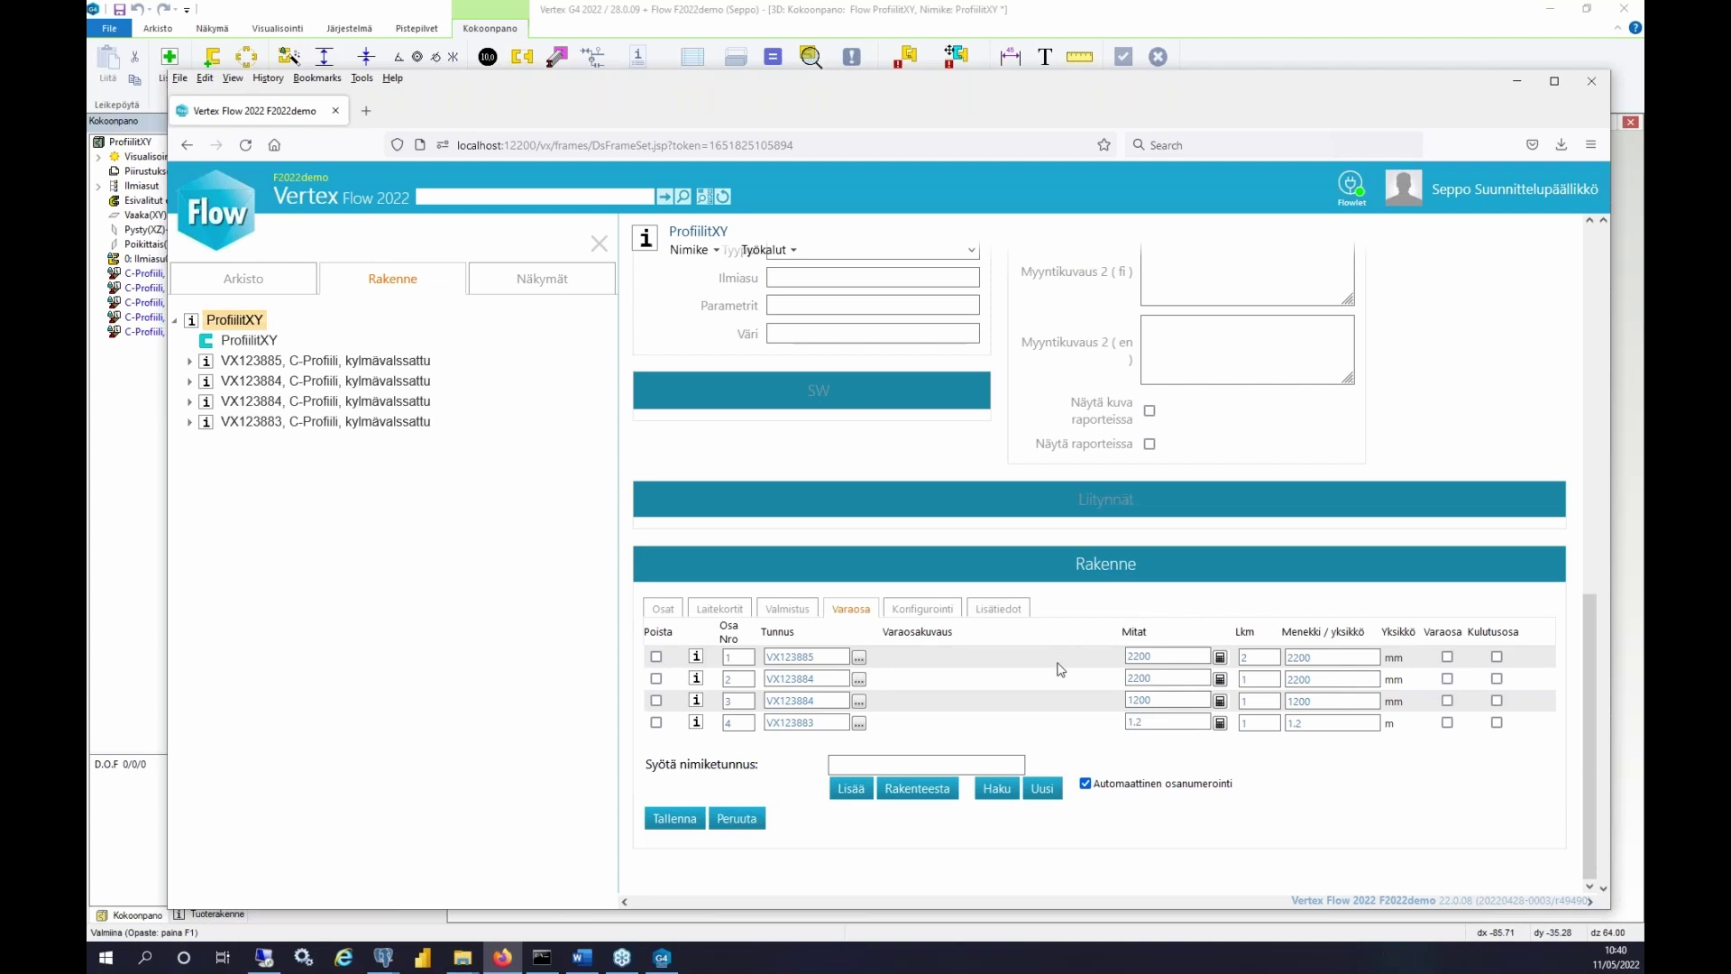
pyautogui.click(929, 613)
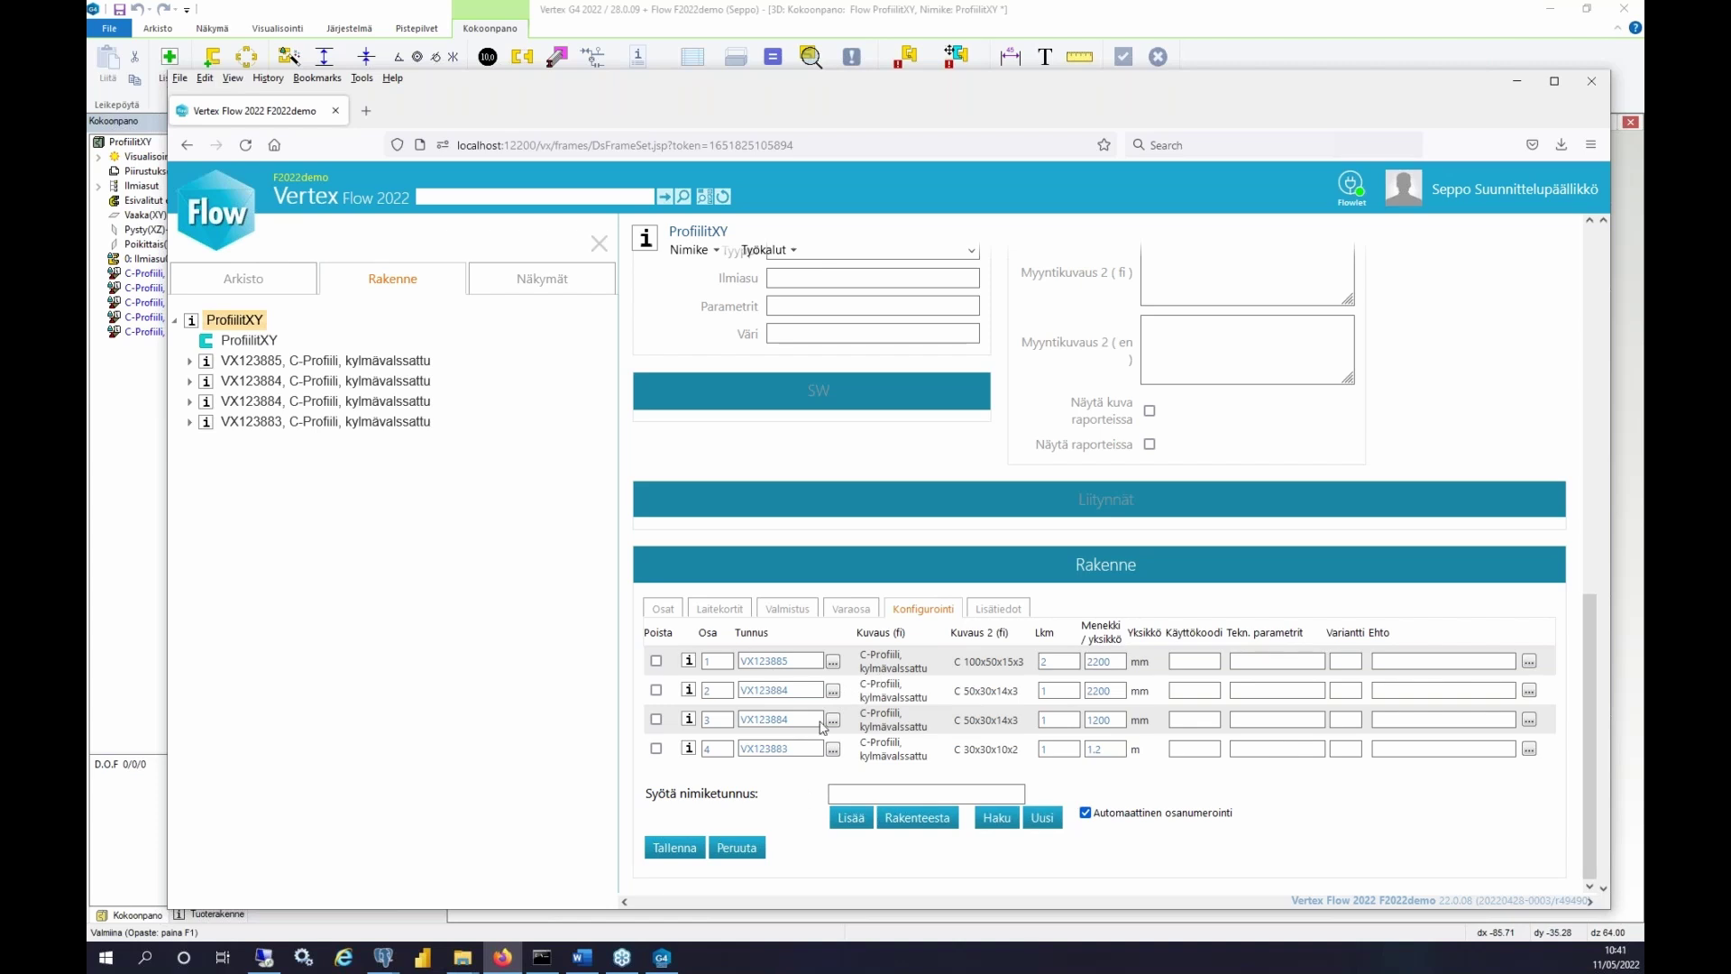
pyautogui.click(995, 611)
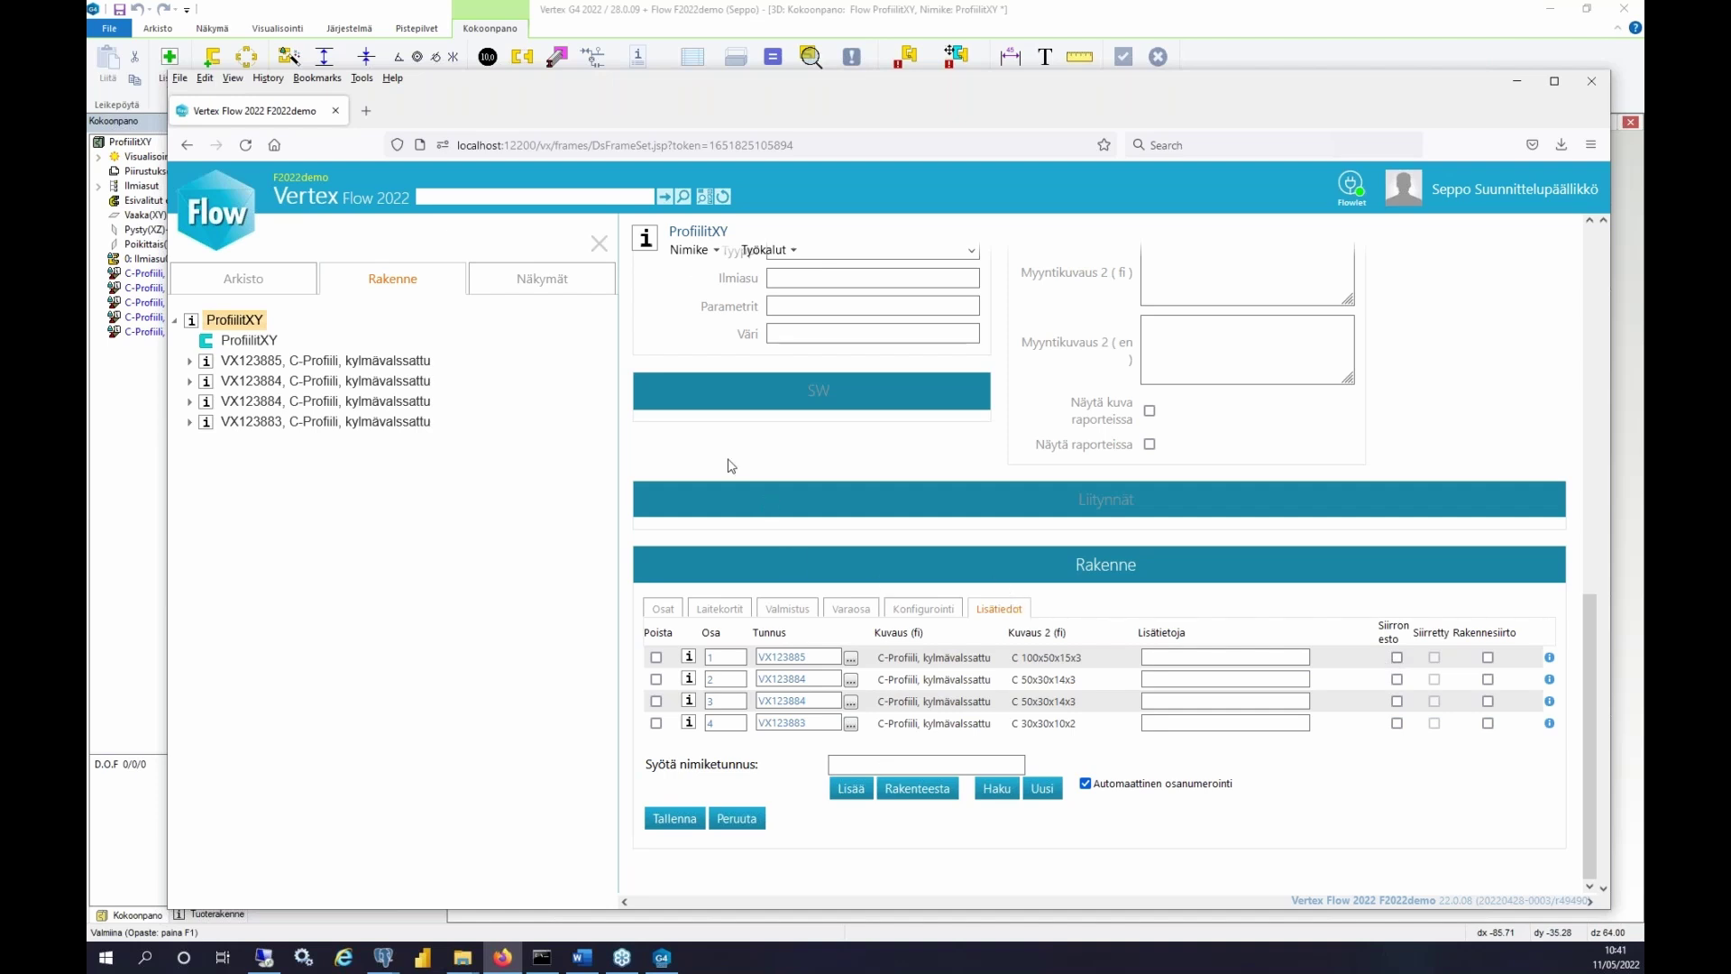
# - Search for 10119, open the Runko item at revision 1 and examine its production control and transfer data
pyautogui.click(538, 198)
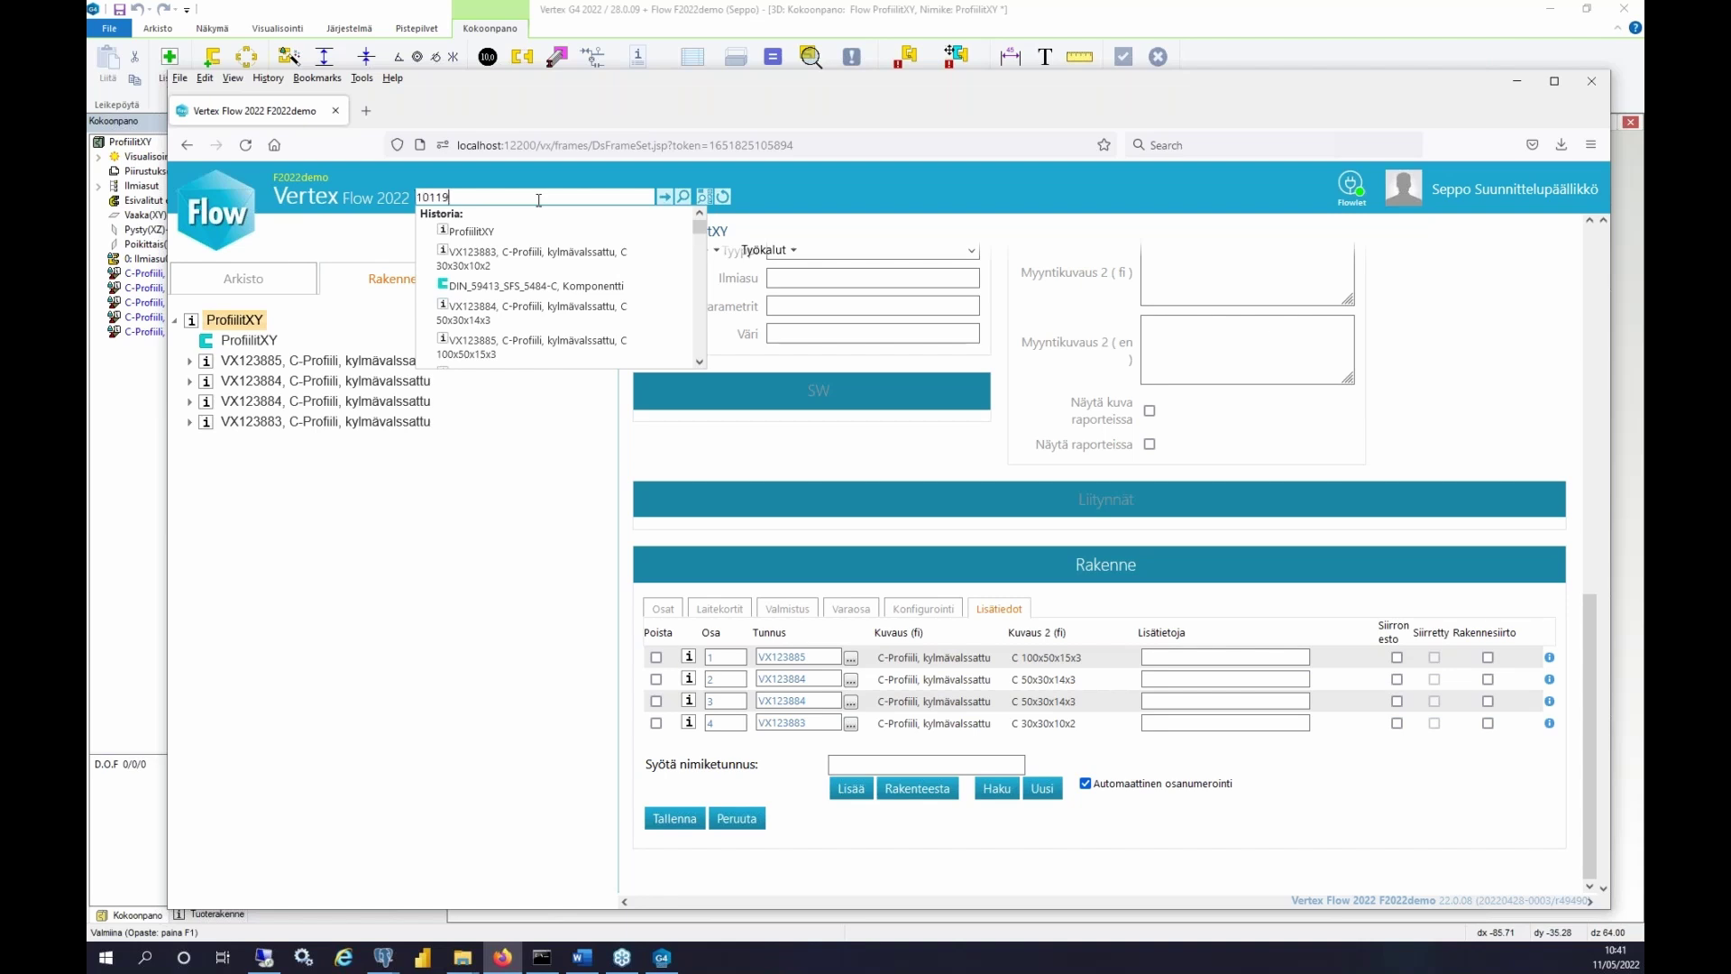
pyautogui.press('Return')
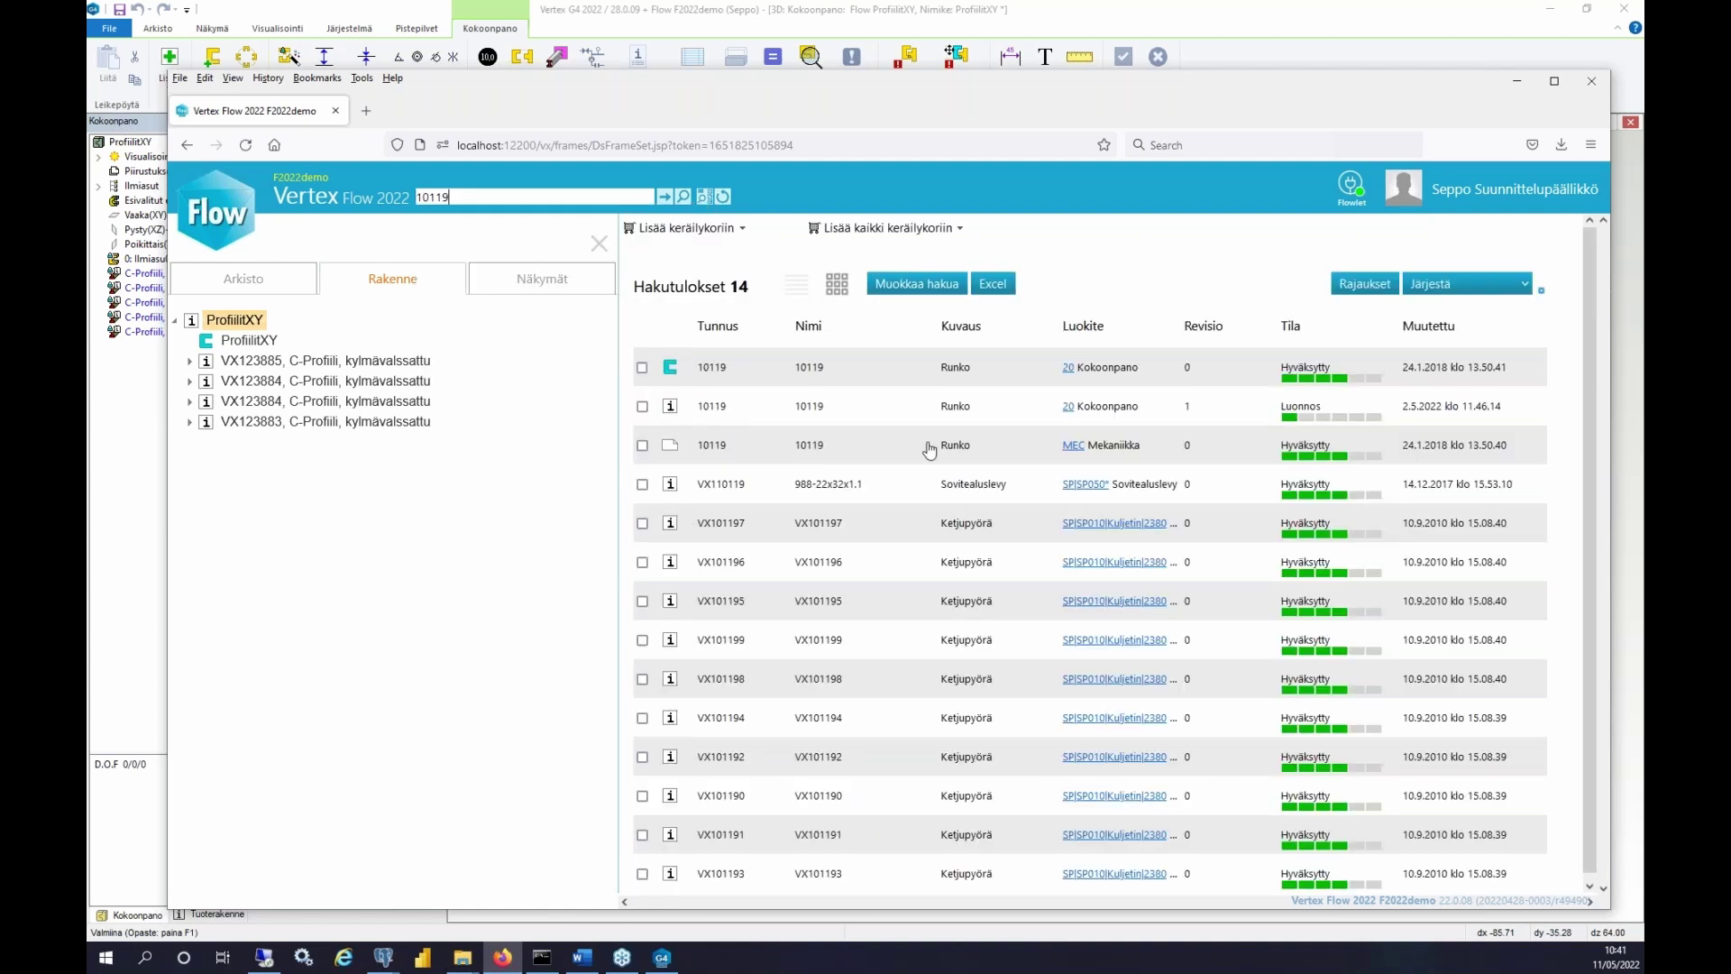
pyautogui.click(711, 407)
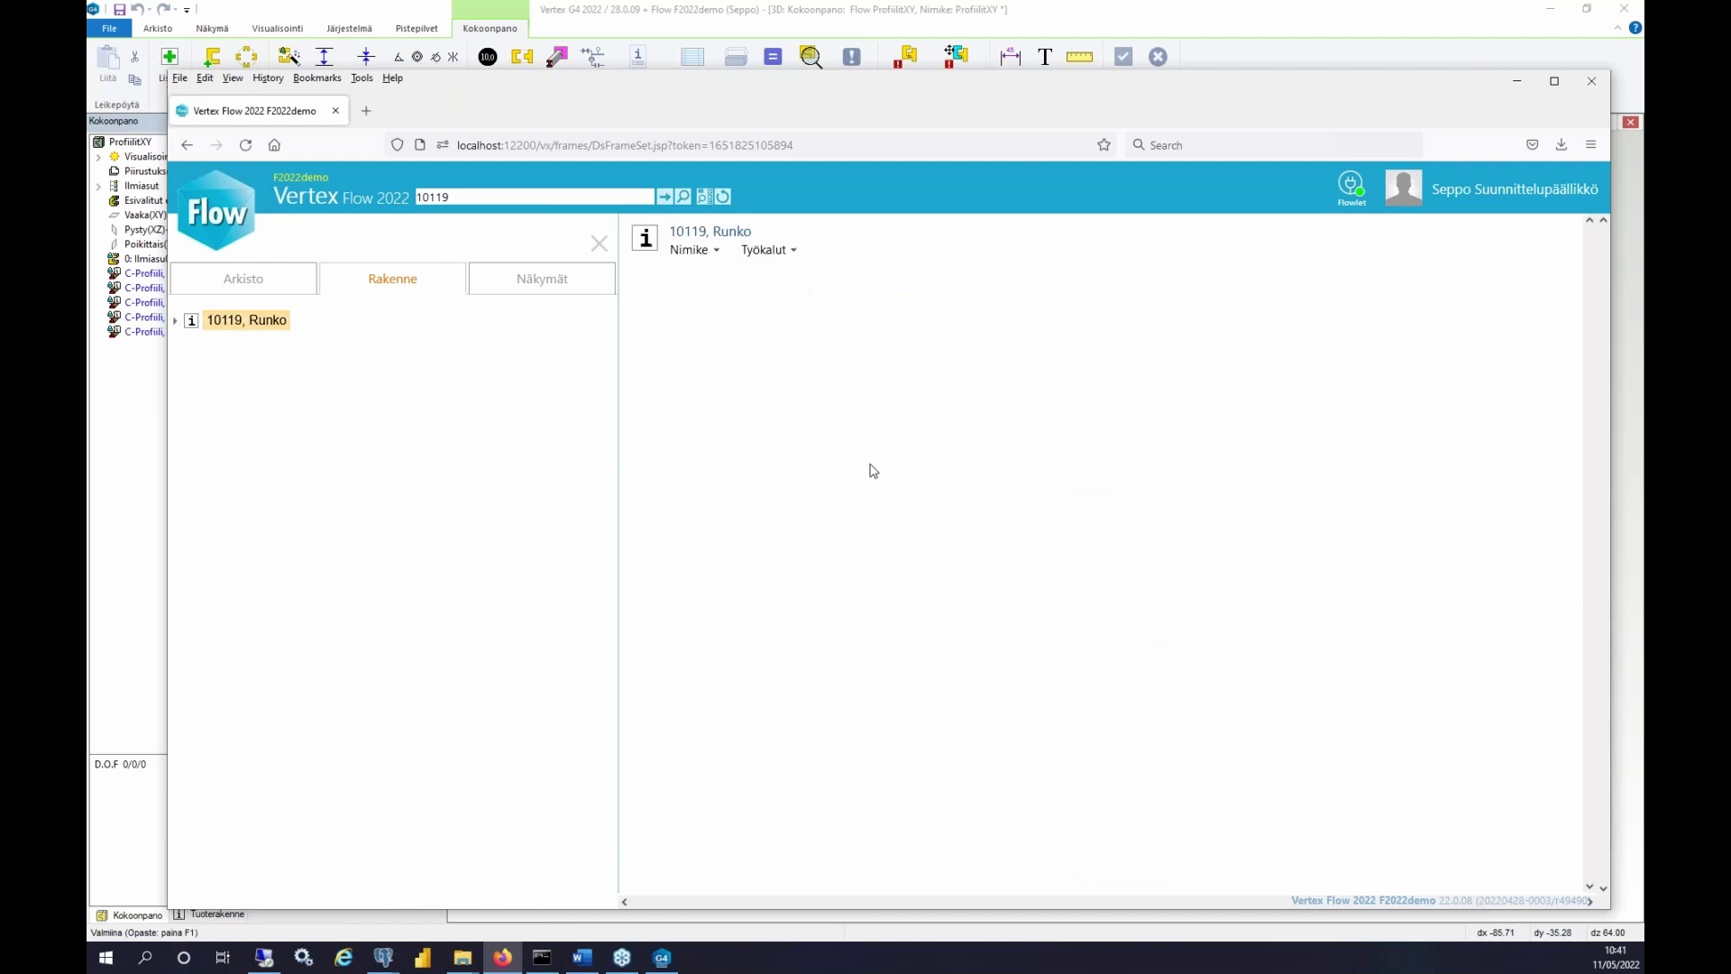
pyautogui.scroll(-3, 927, 637)
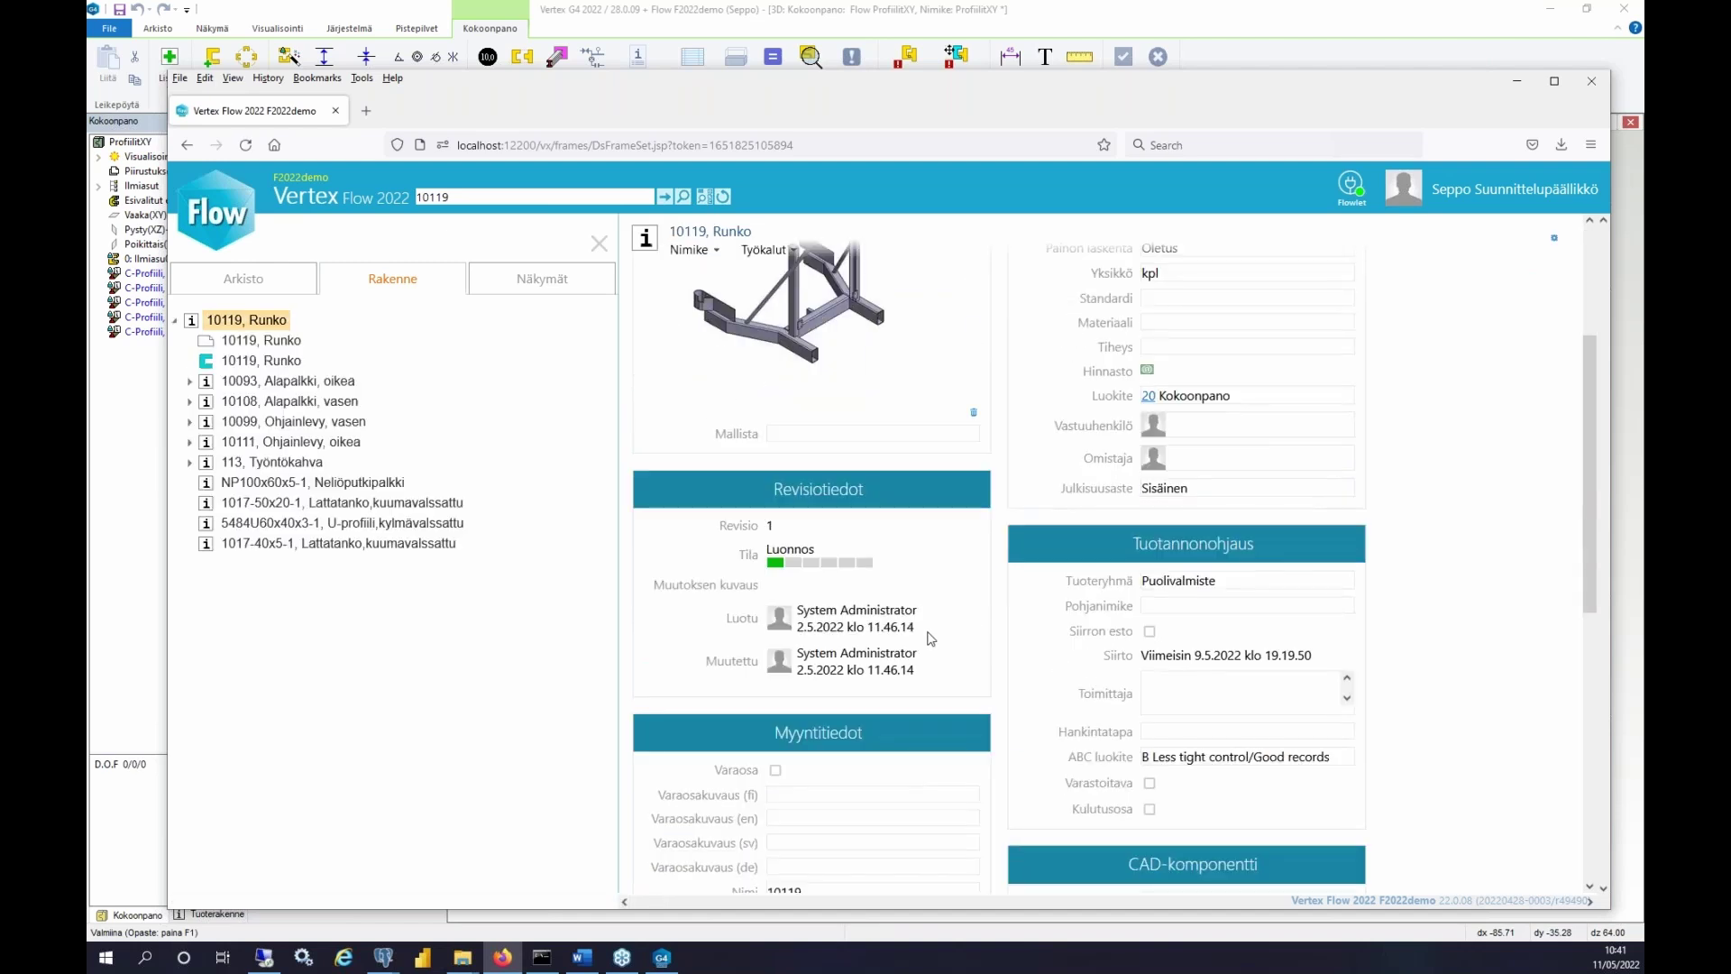
pyautogui.scroll(3, 951, 631)
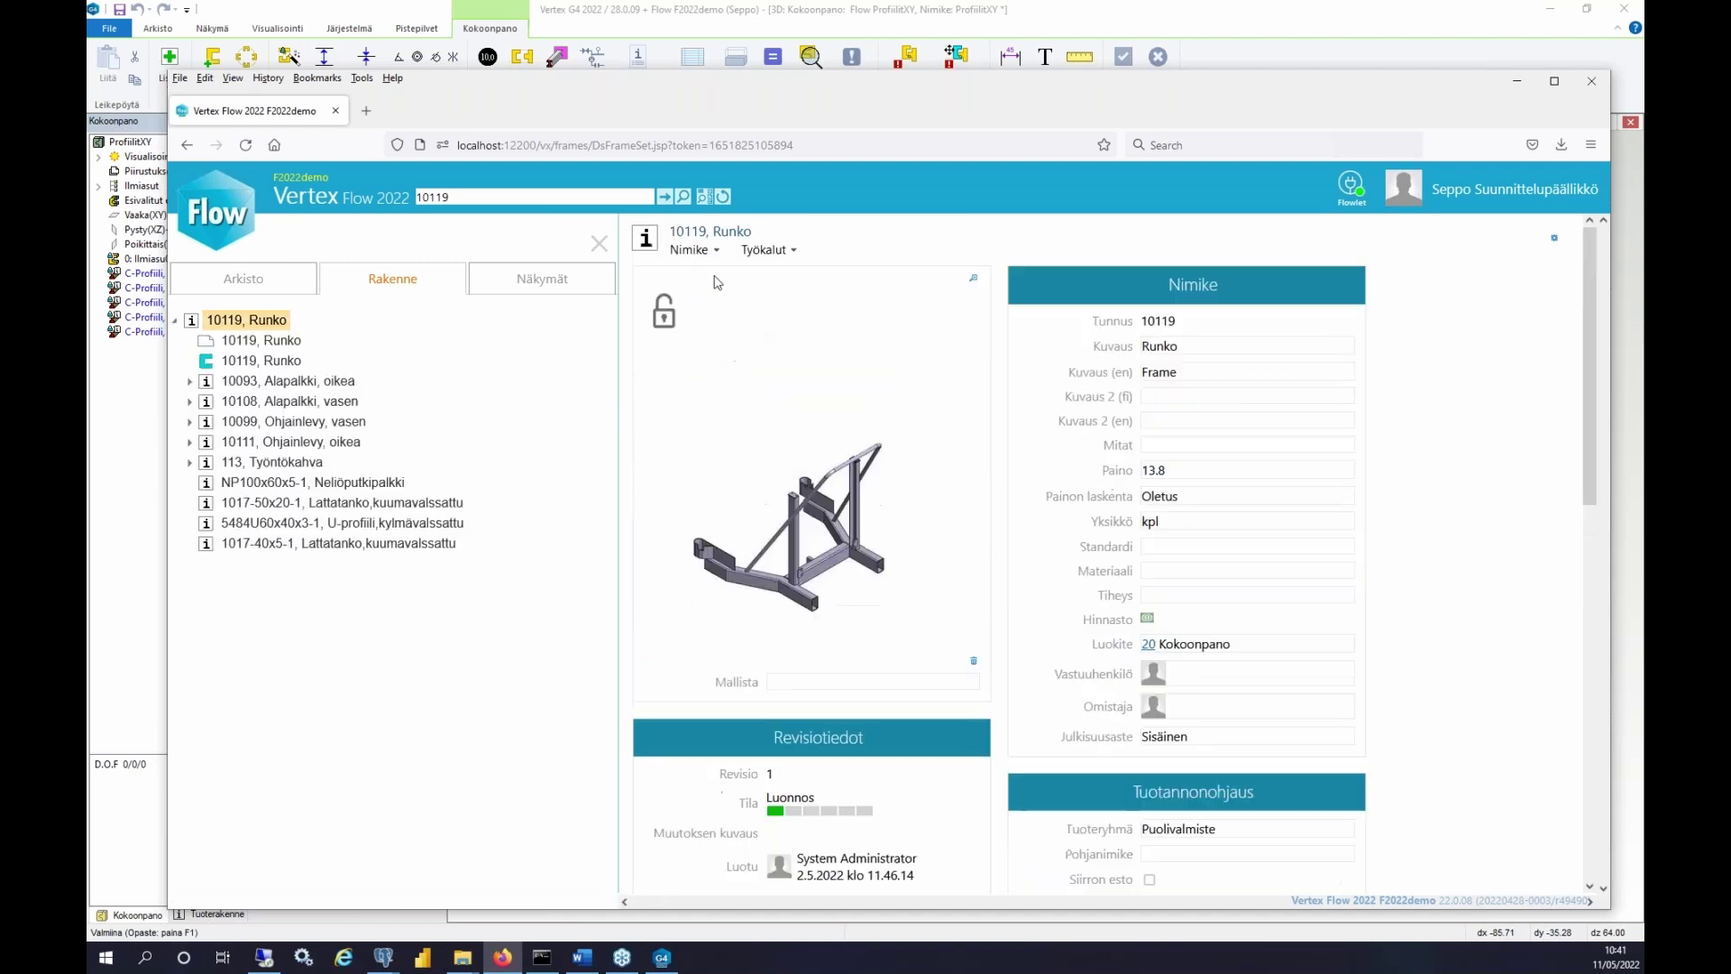
pyautogui.scroll(-2, 1071, 732)
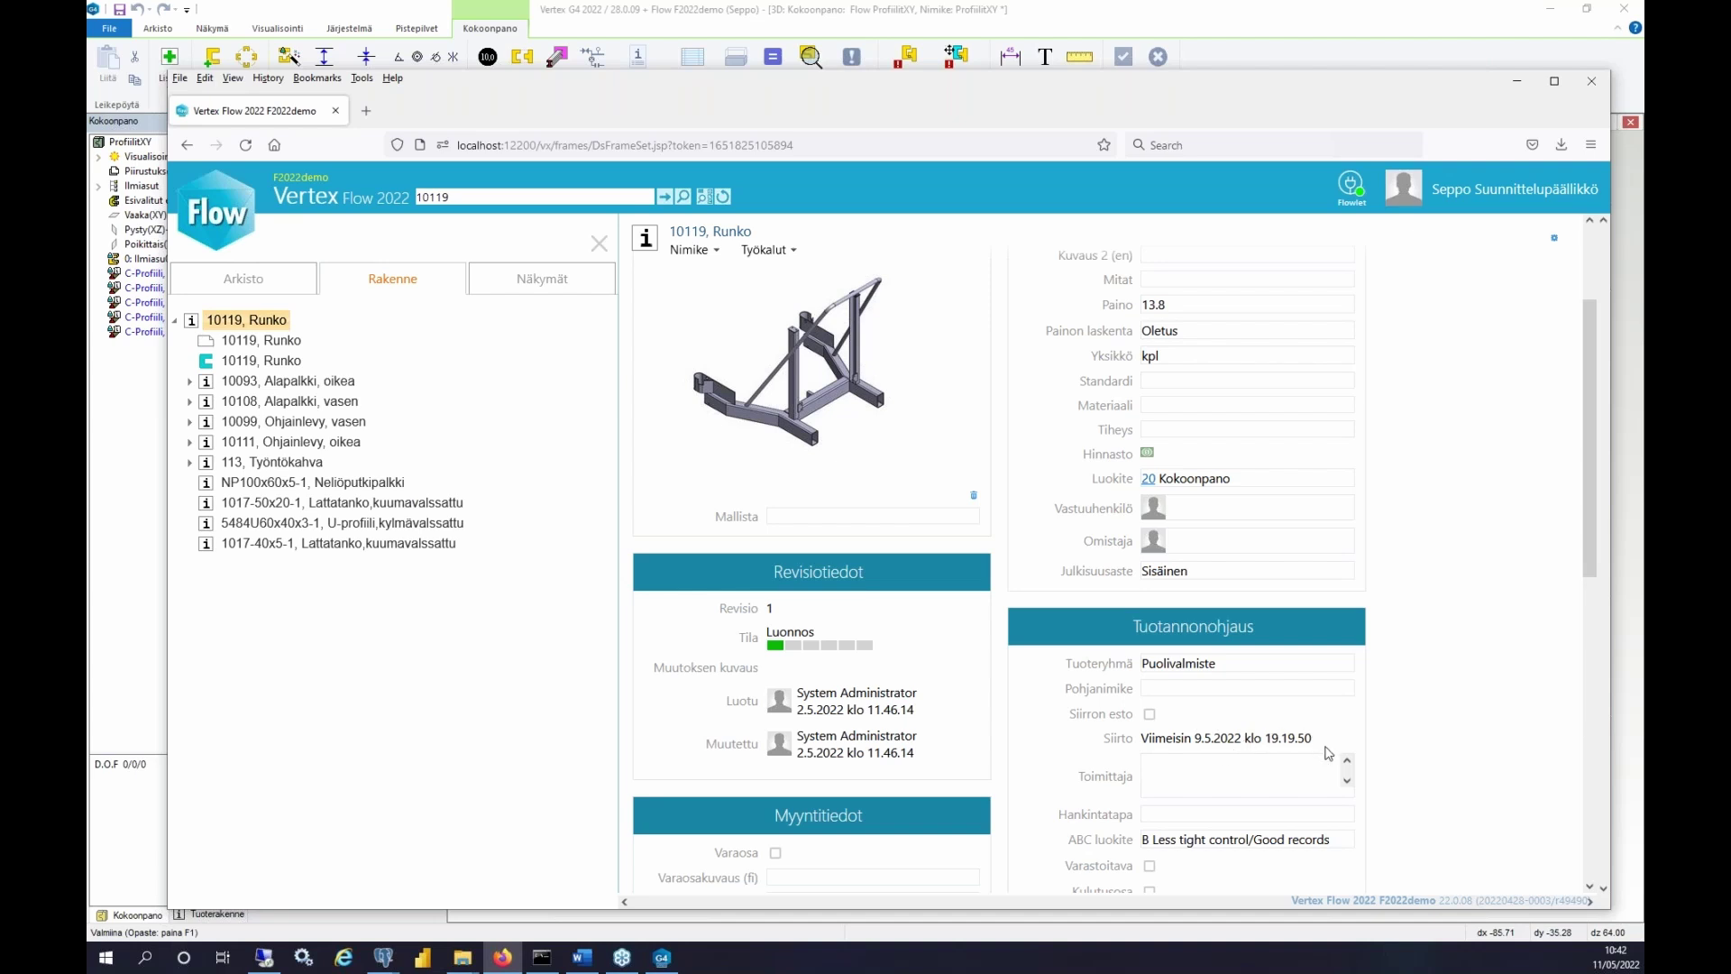
pyautogui.click(1152, 719)
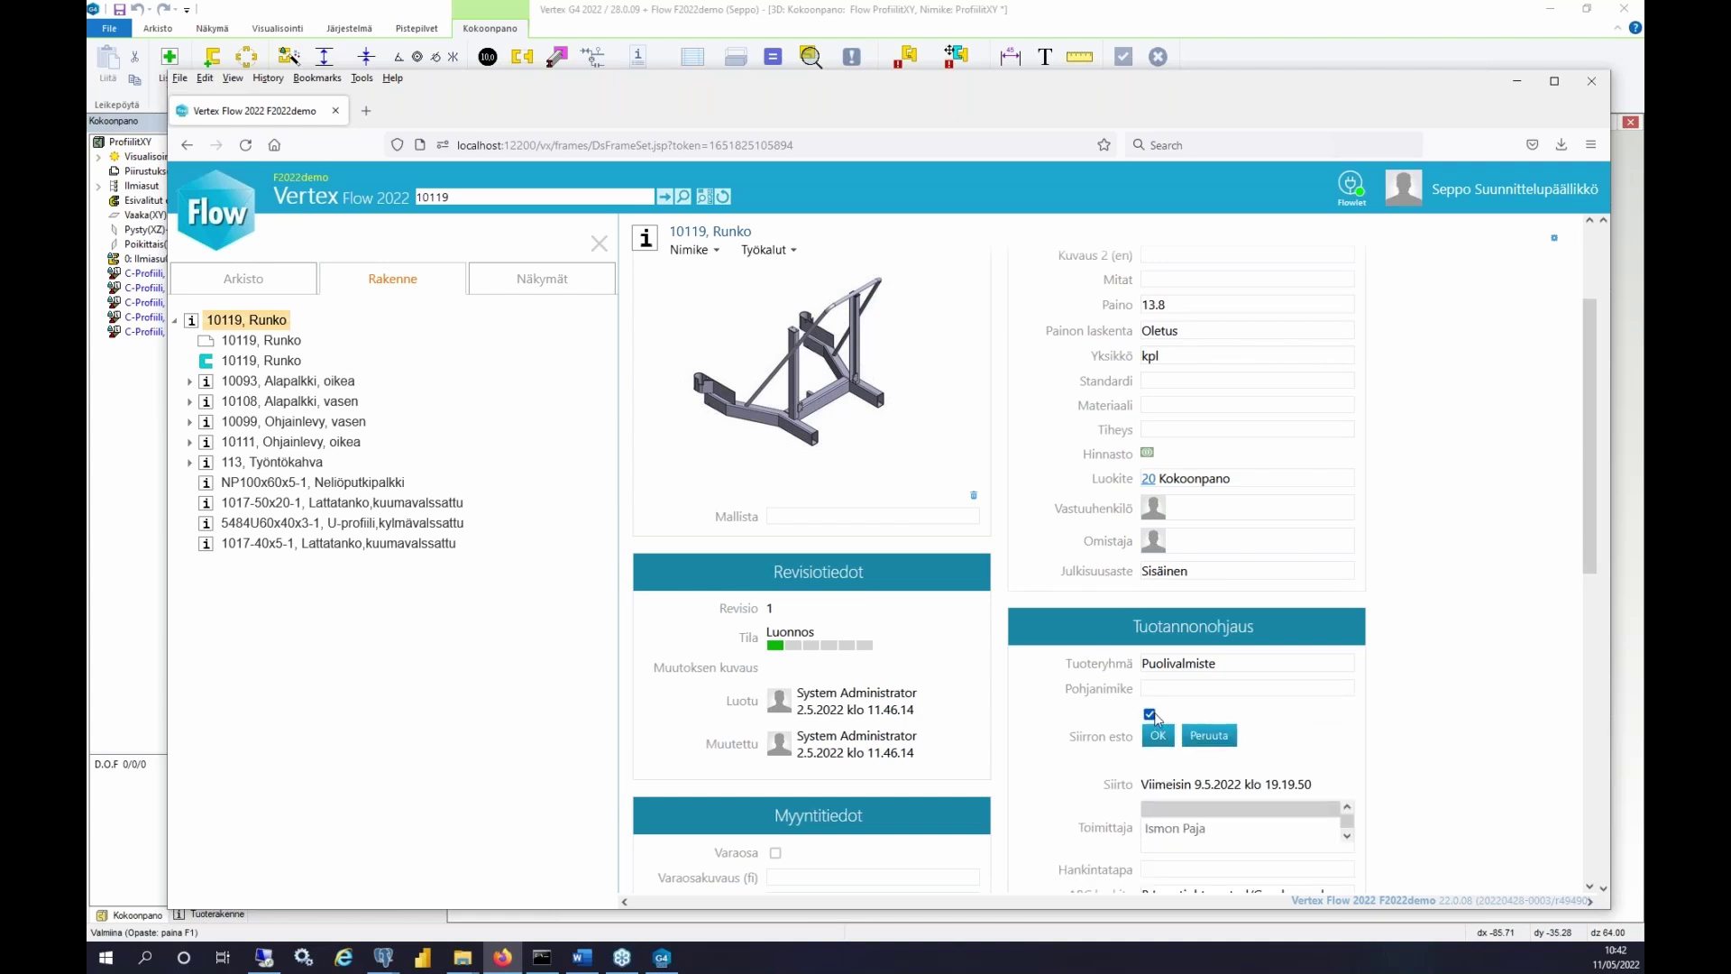
pyautogui.click(1150, 714)
pyautogui.click(1213, 737)
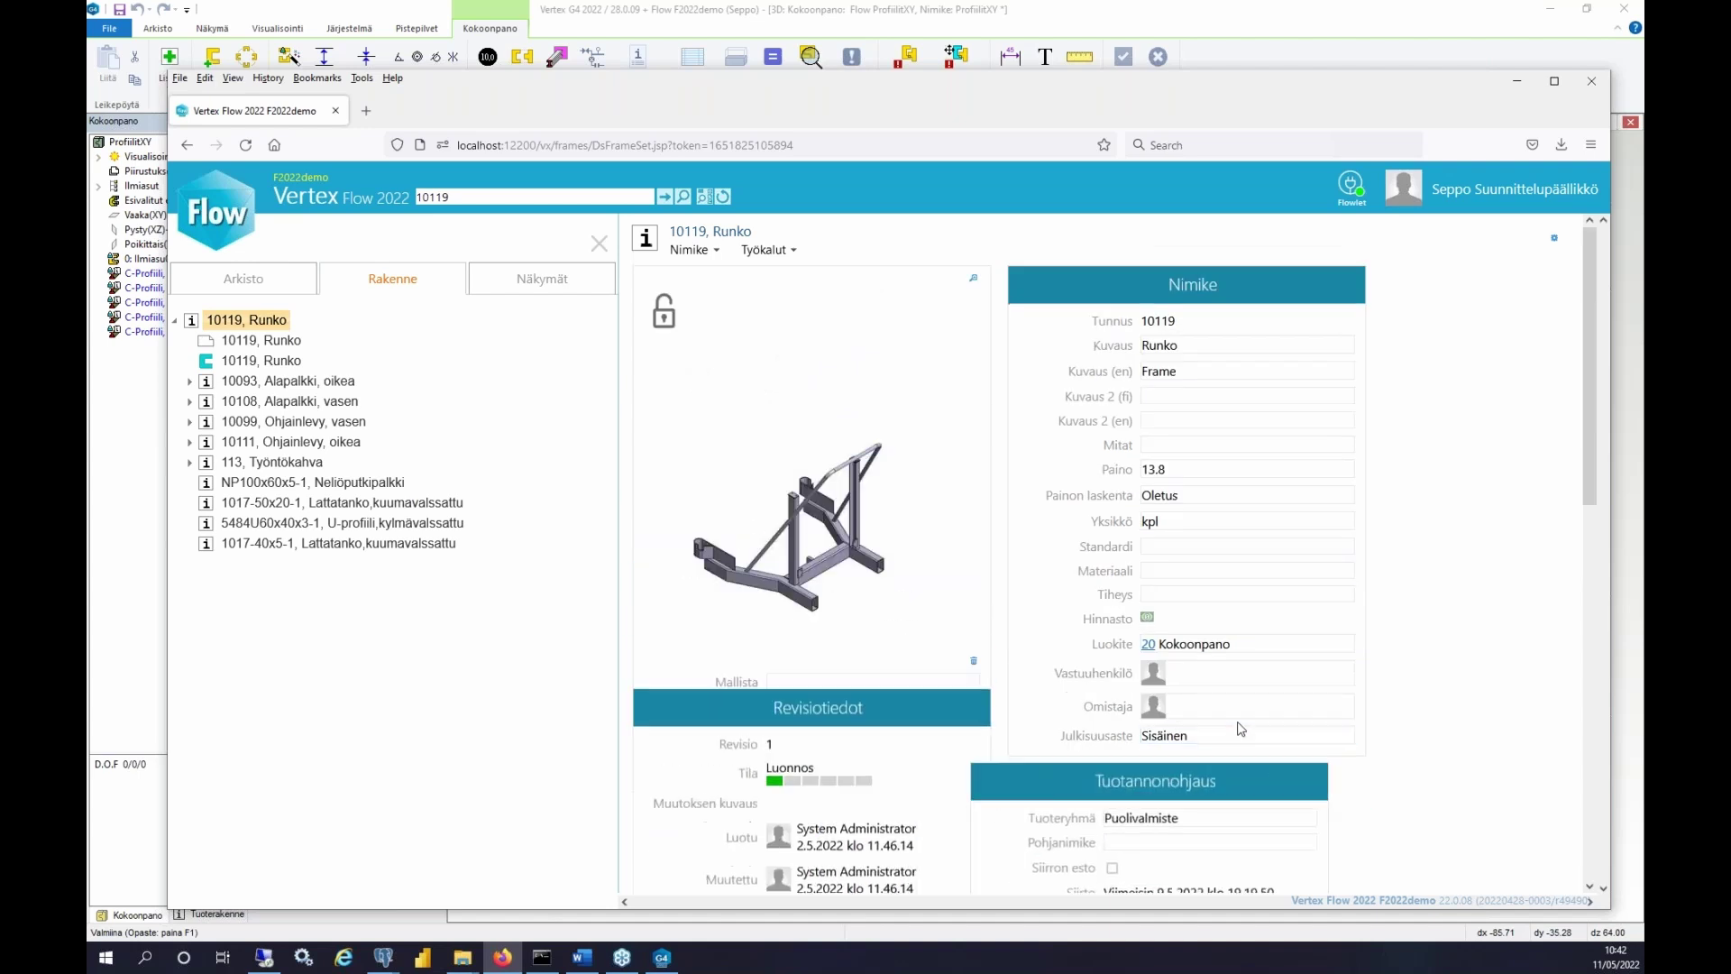
pyautogui.scroll(-5, 1210, 654)
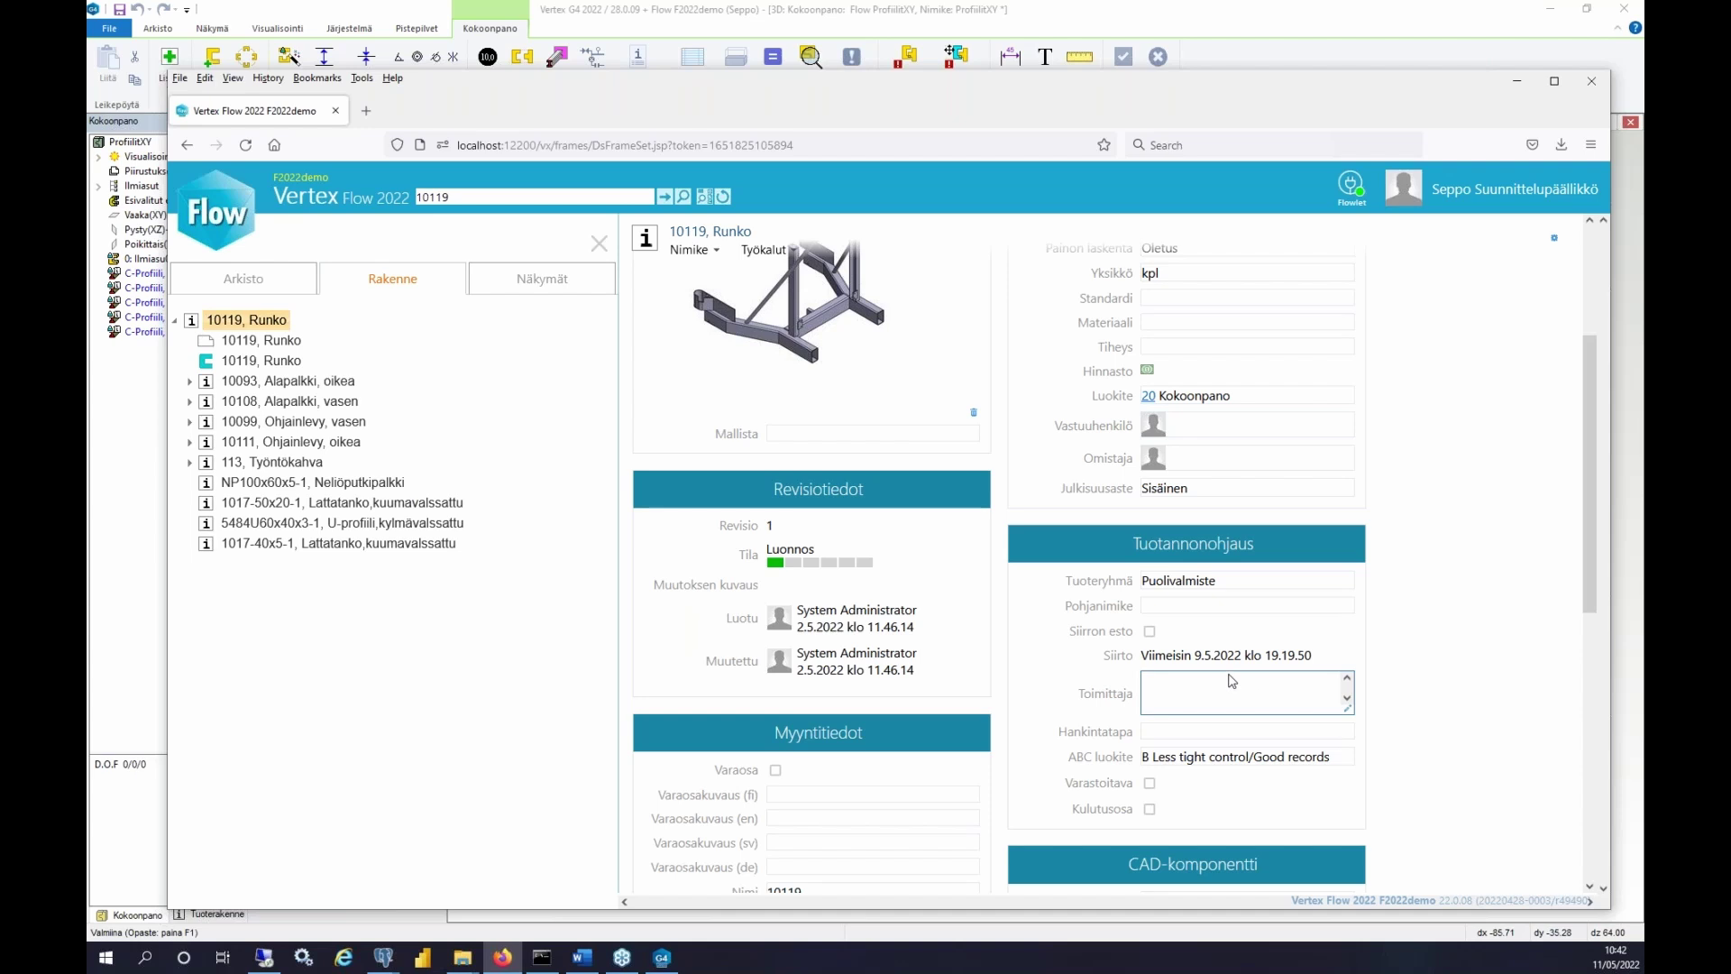
pyautogui.click(517, 196)
pyautogui.hotkey('ctrl', 'a')
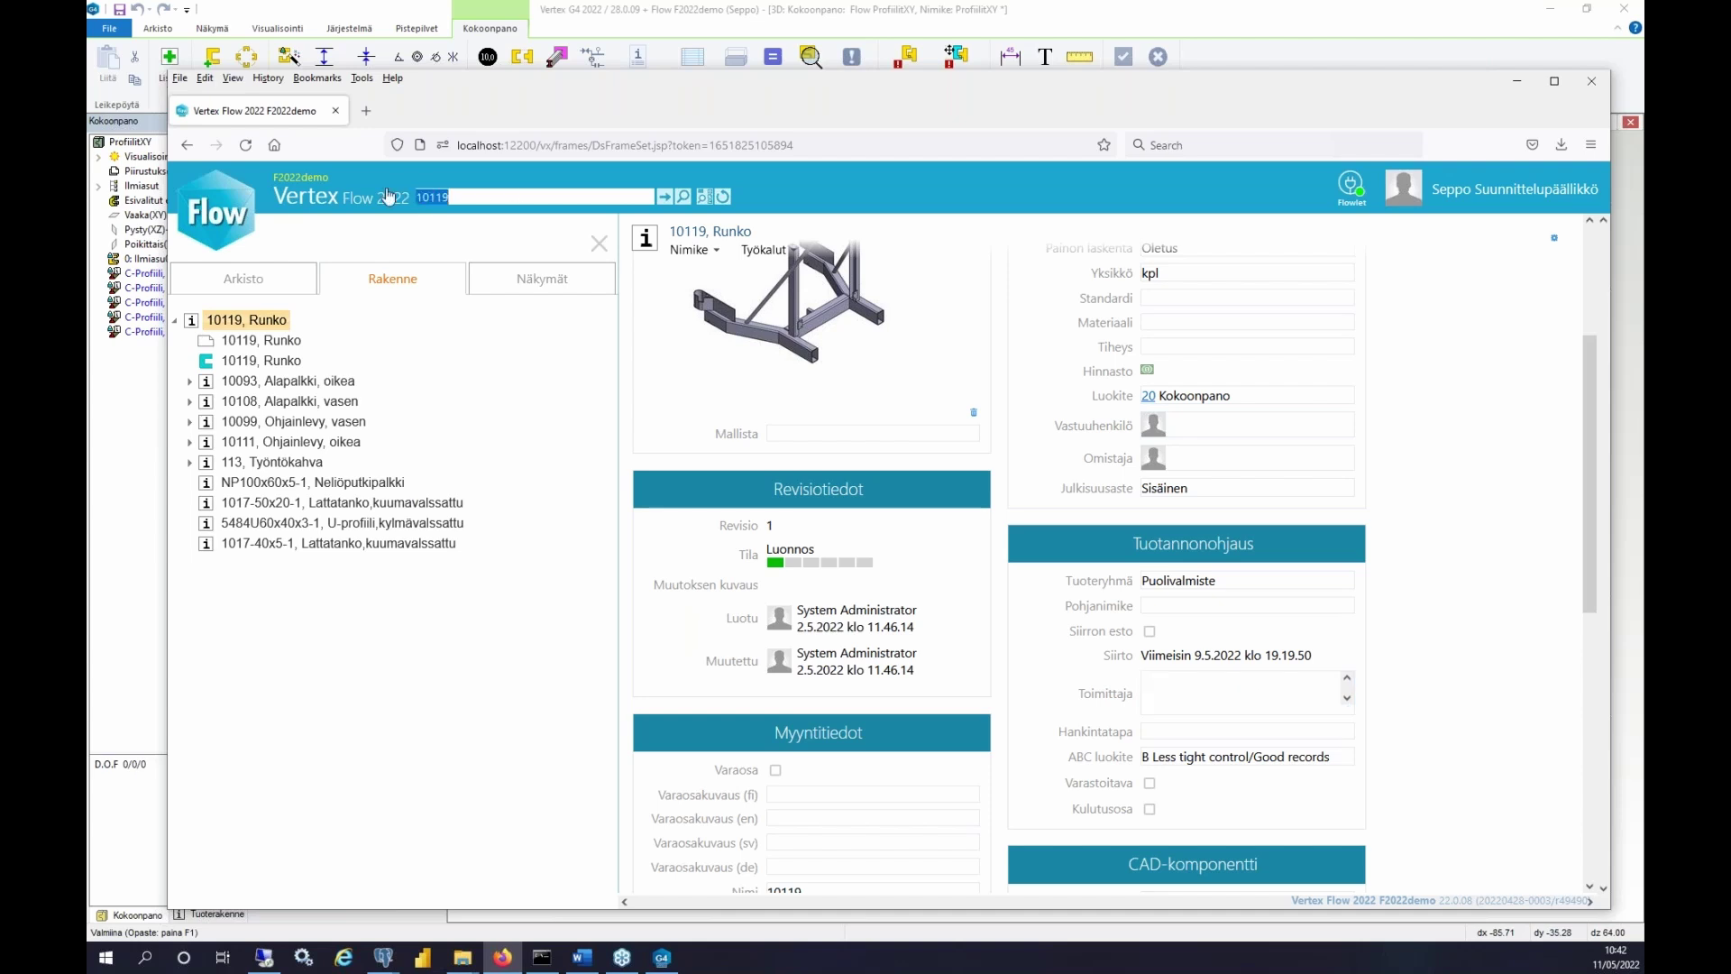
pyautogui.write('101280')
pyautogui.press('Return')
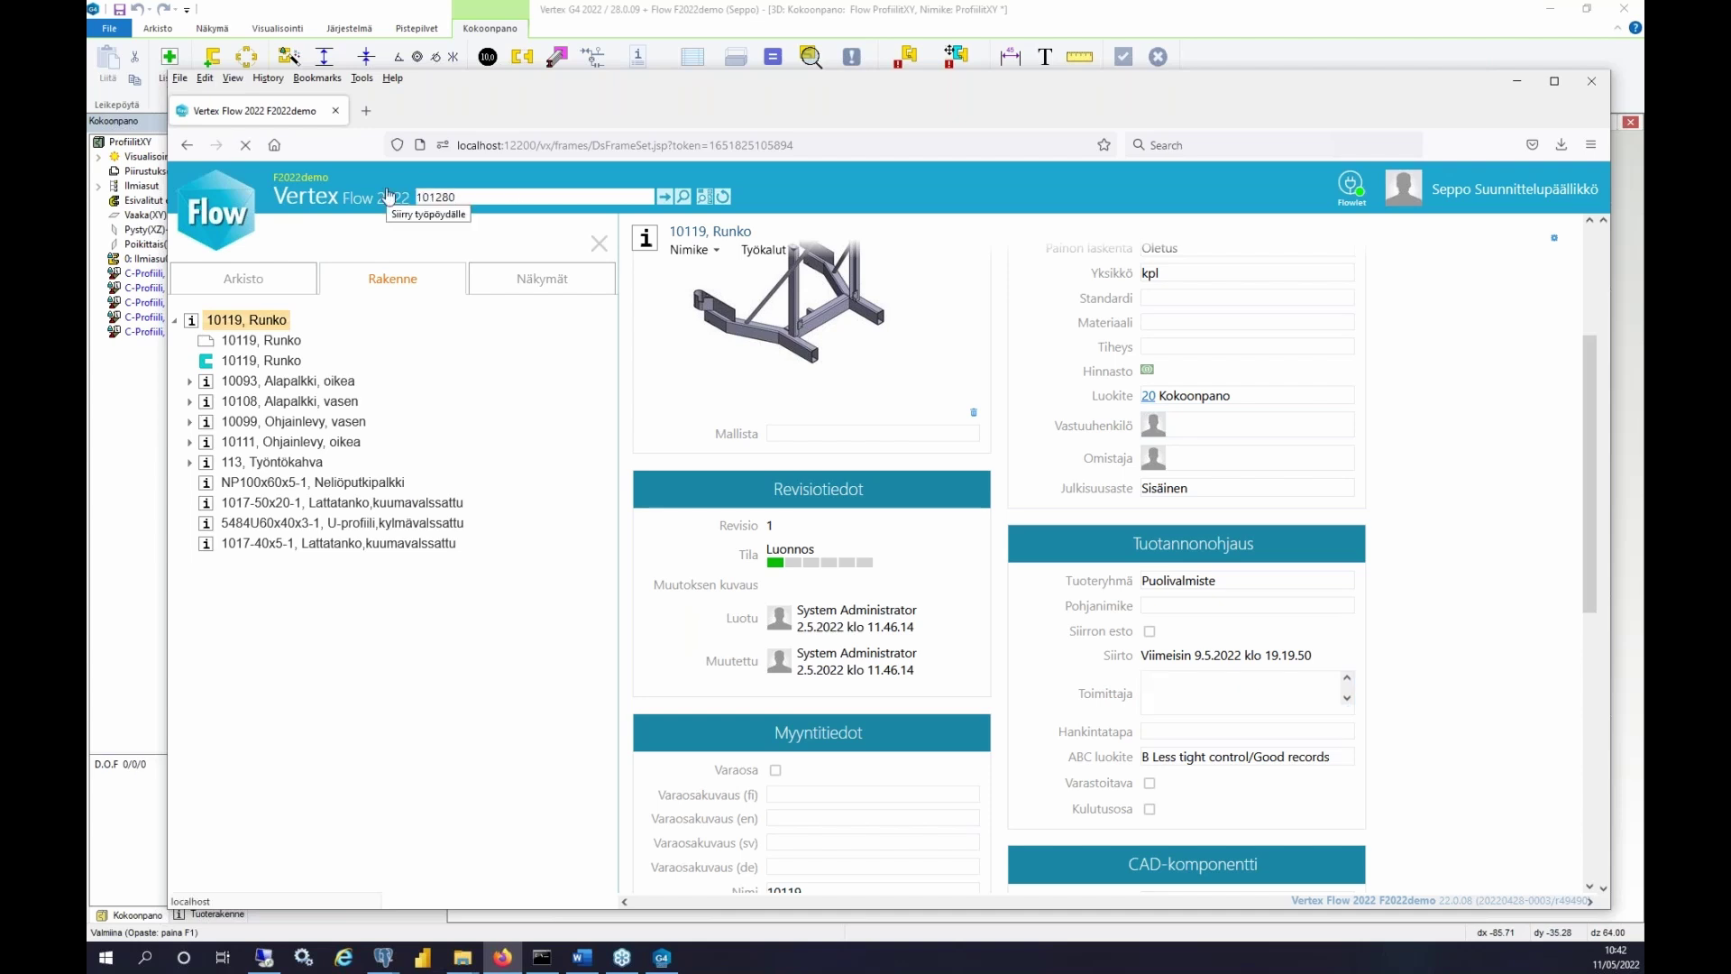
pyautogui.moveTo(708, 379)
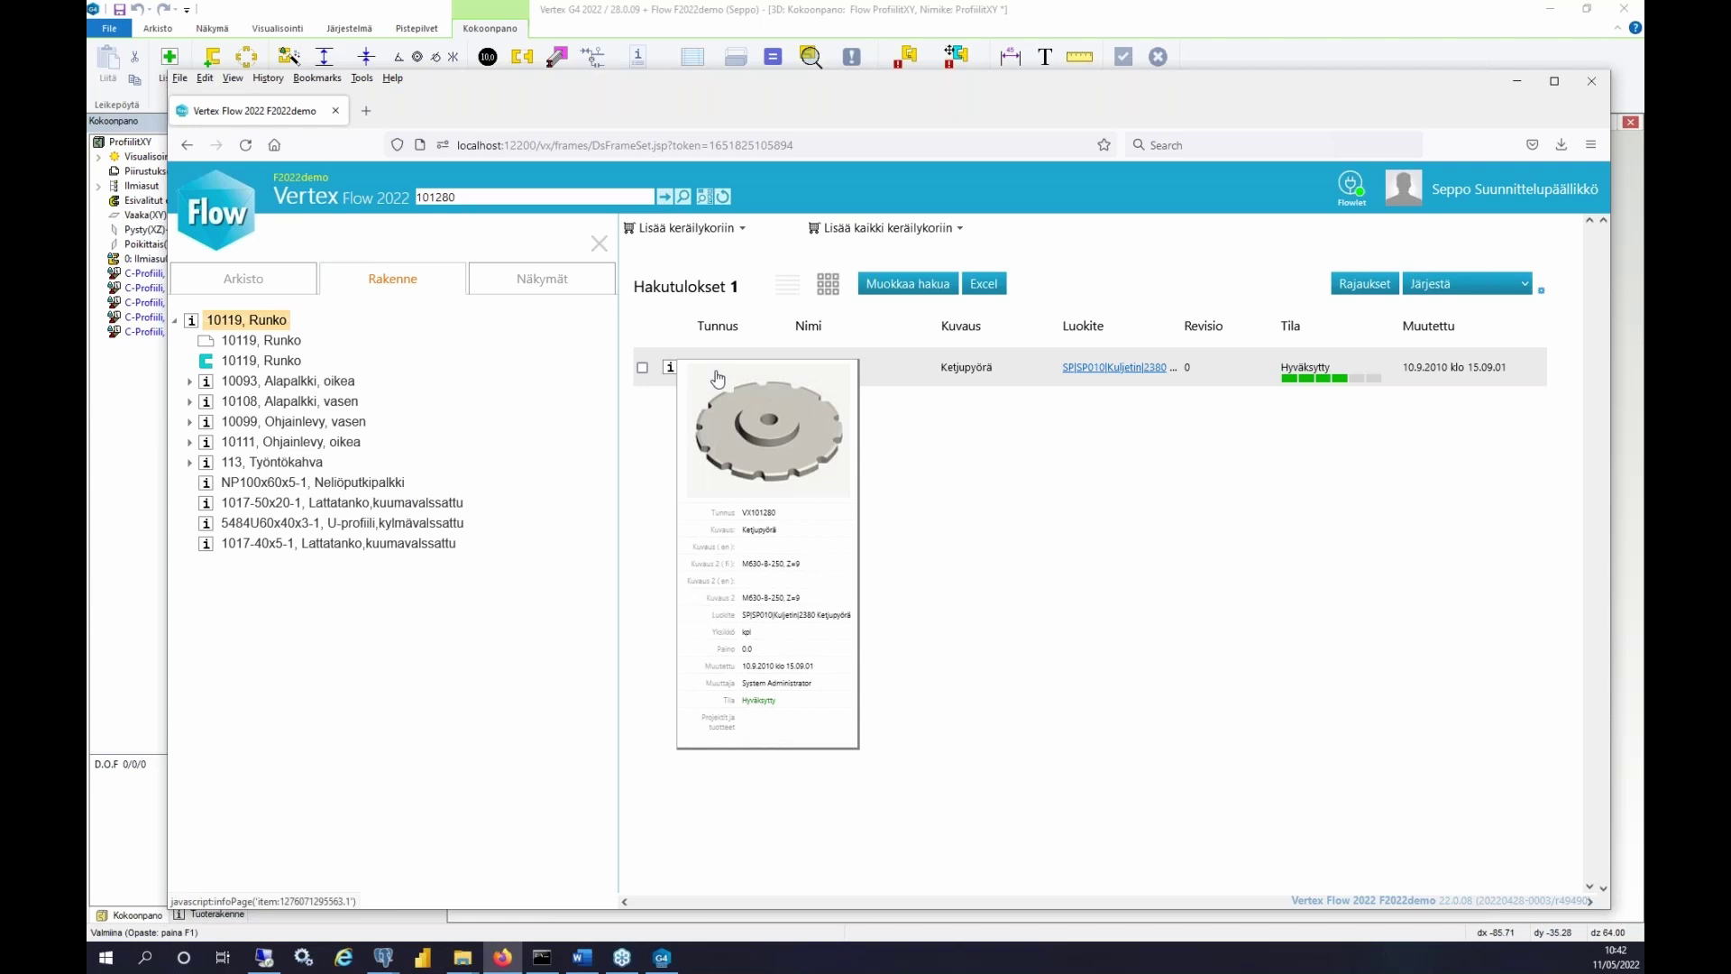
# - Search for 10280 and open the Kiteennostolaite, kokoonpano assembly item
pyautogui.hotkey('ctrl', 'a')
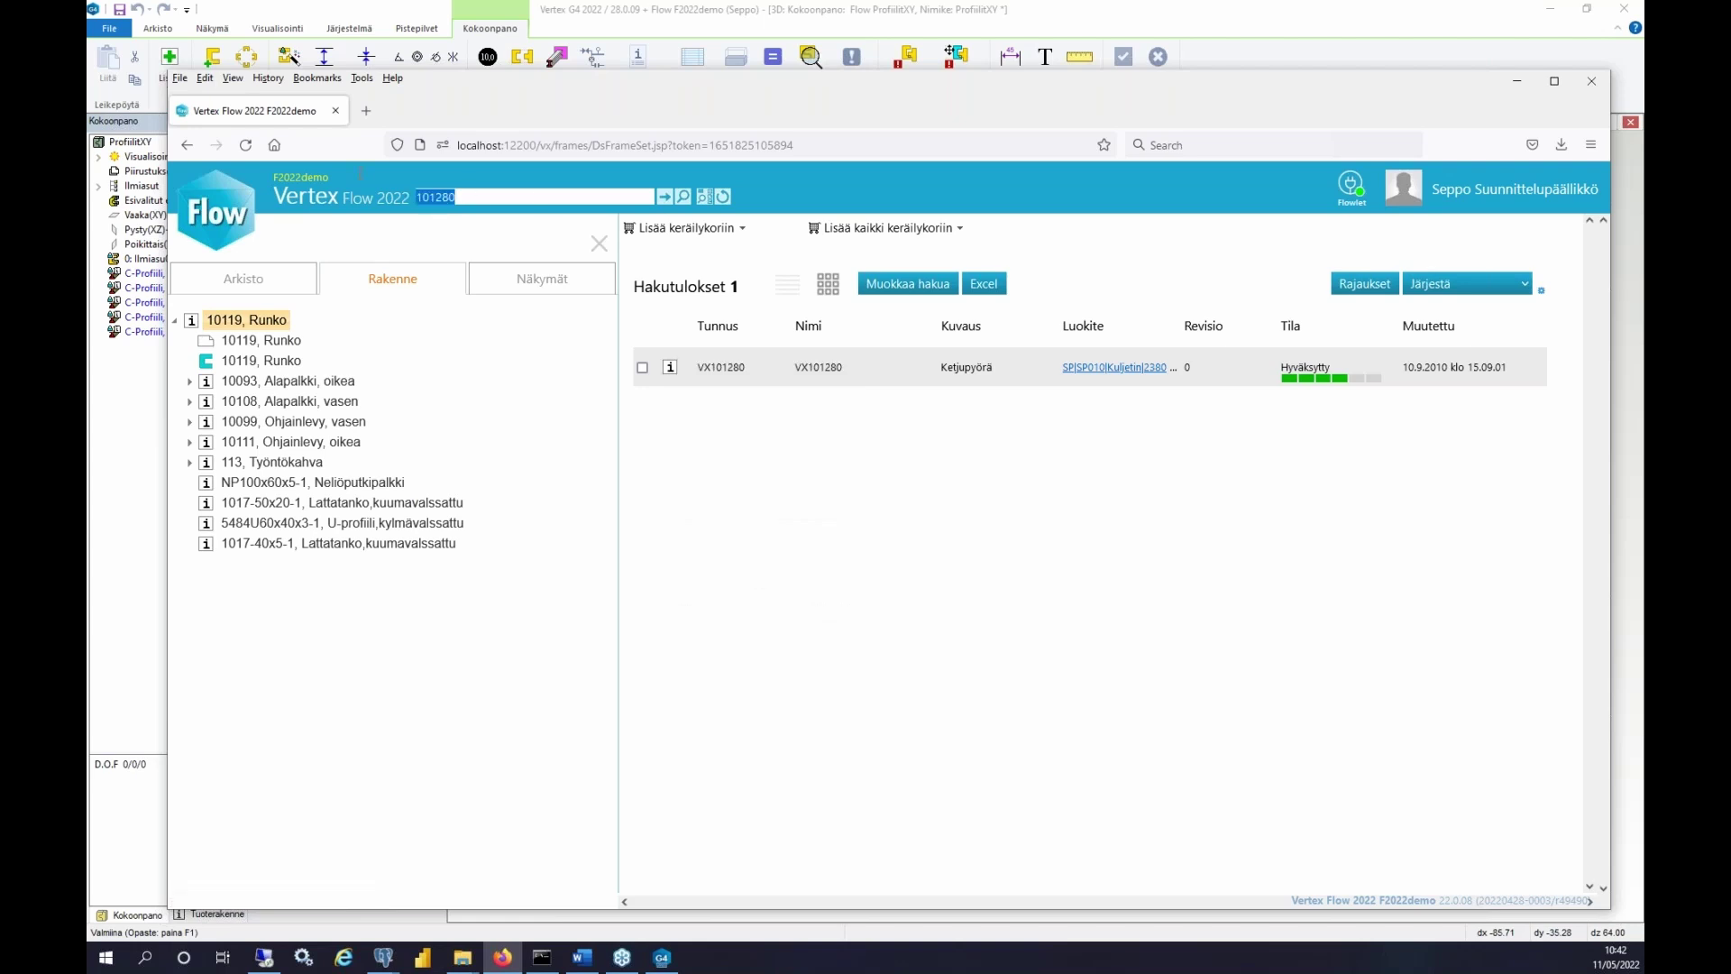
pyautogui.write('10280')
pyautogui.press('Return')
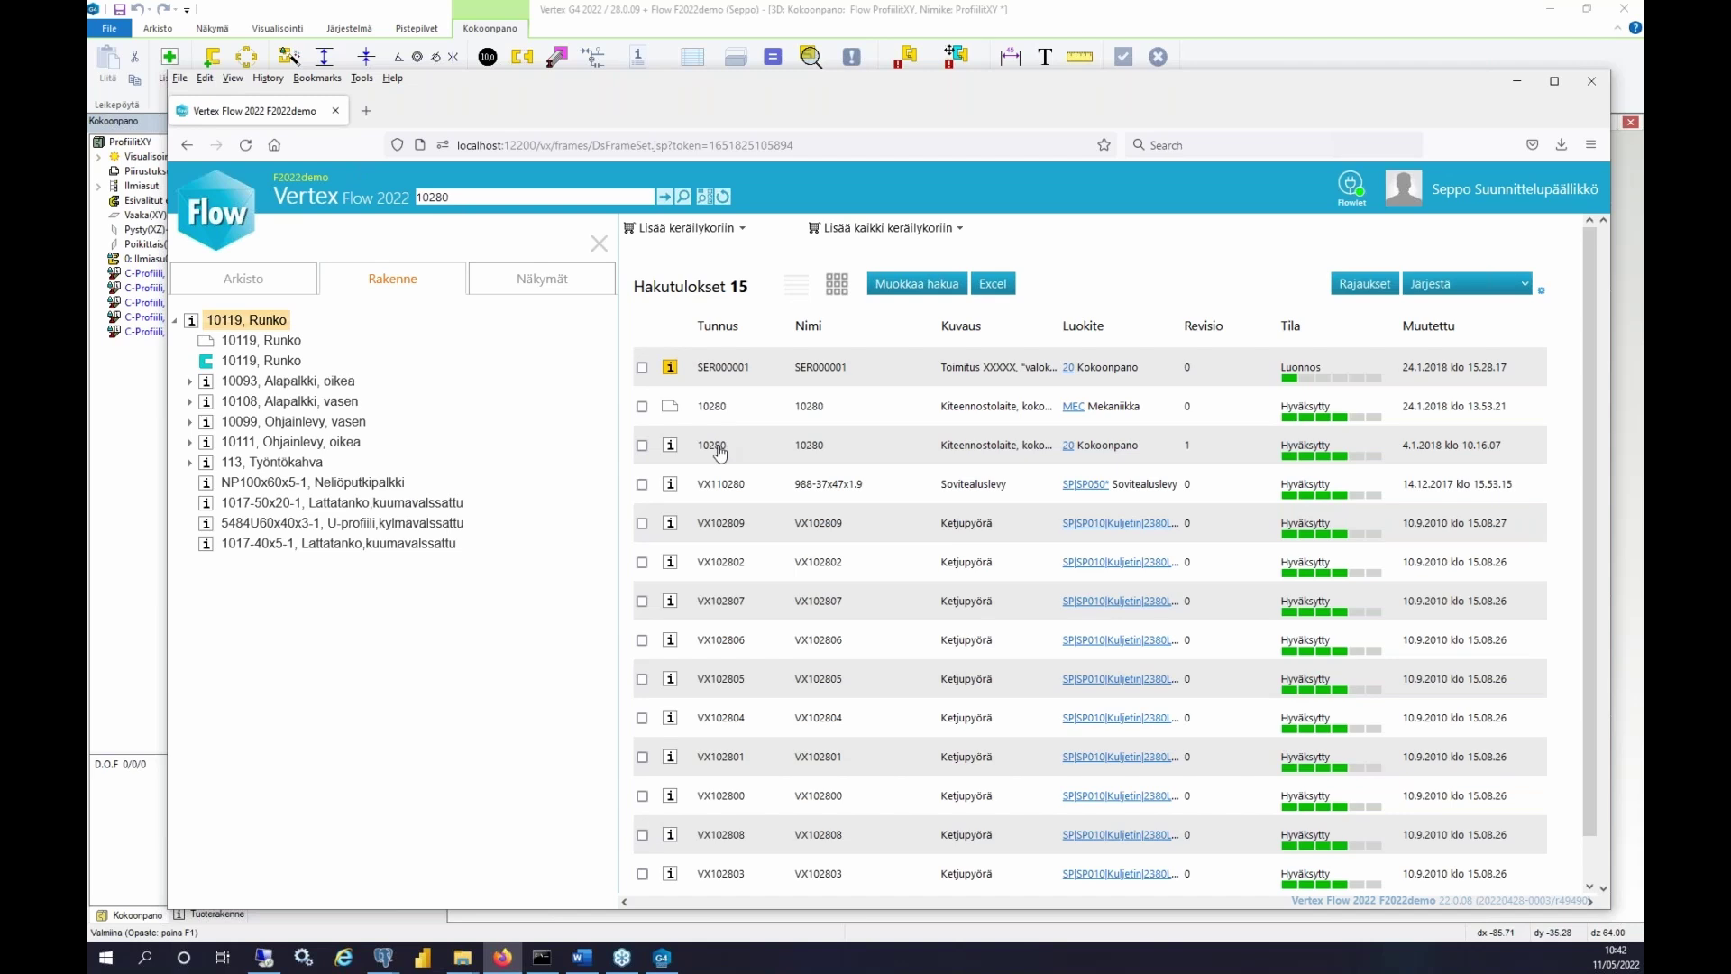
pyautogui.click(719, 448)
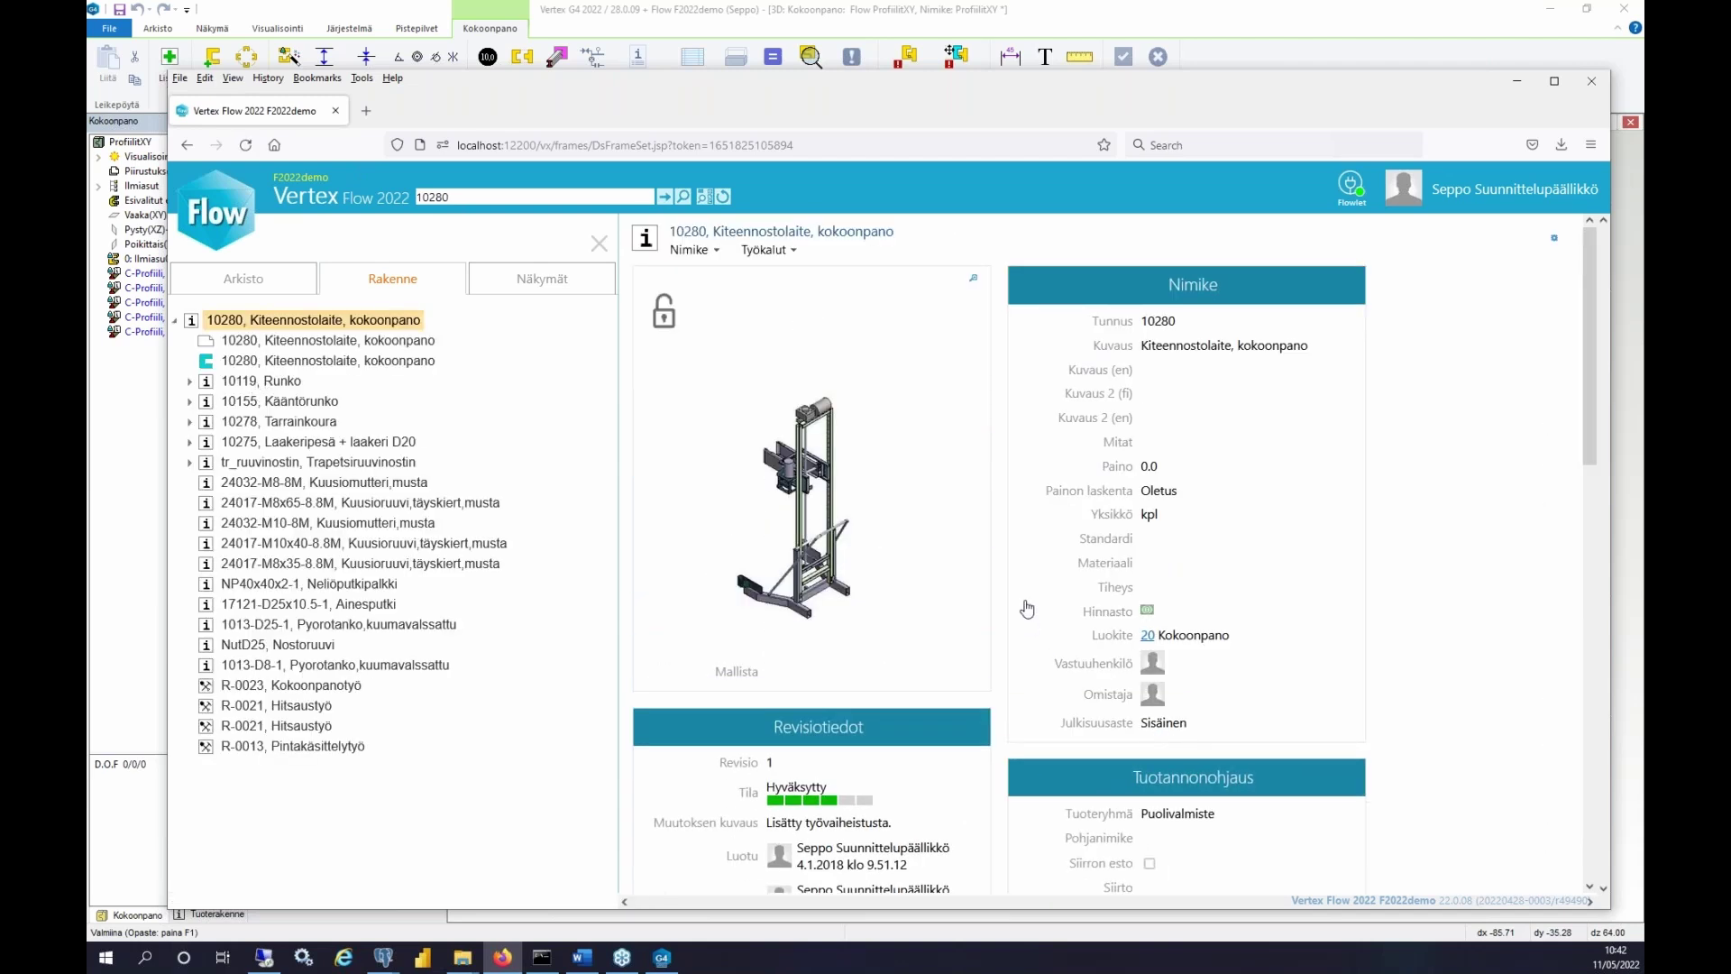
# - Examine the 10280 assembly's production control data and the Siirron esto, Siirretty and Rakennesiirto settings of its structure rows
pyautogui.scroll(-10, 1032, 577)
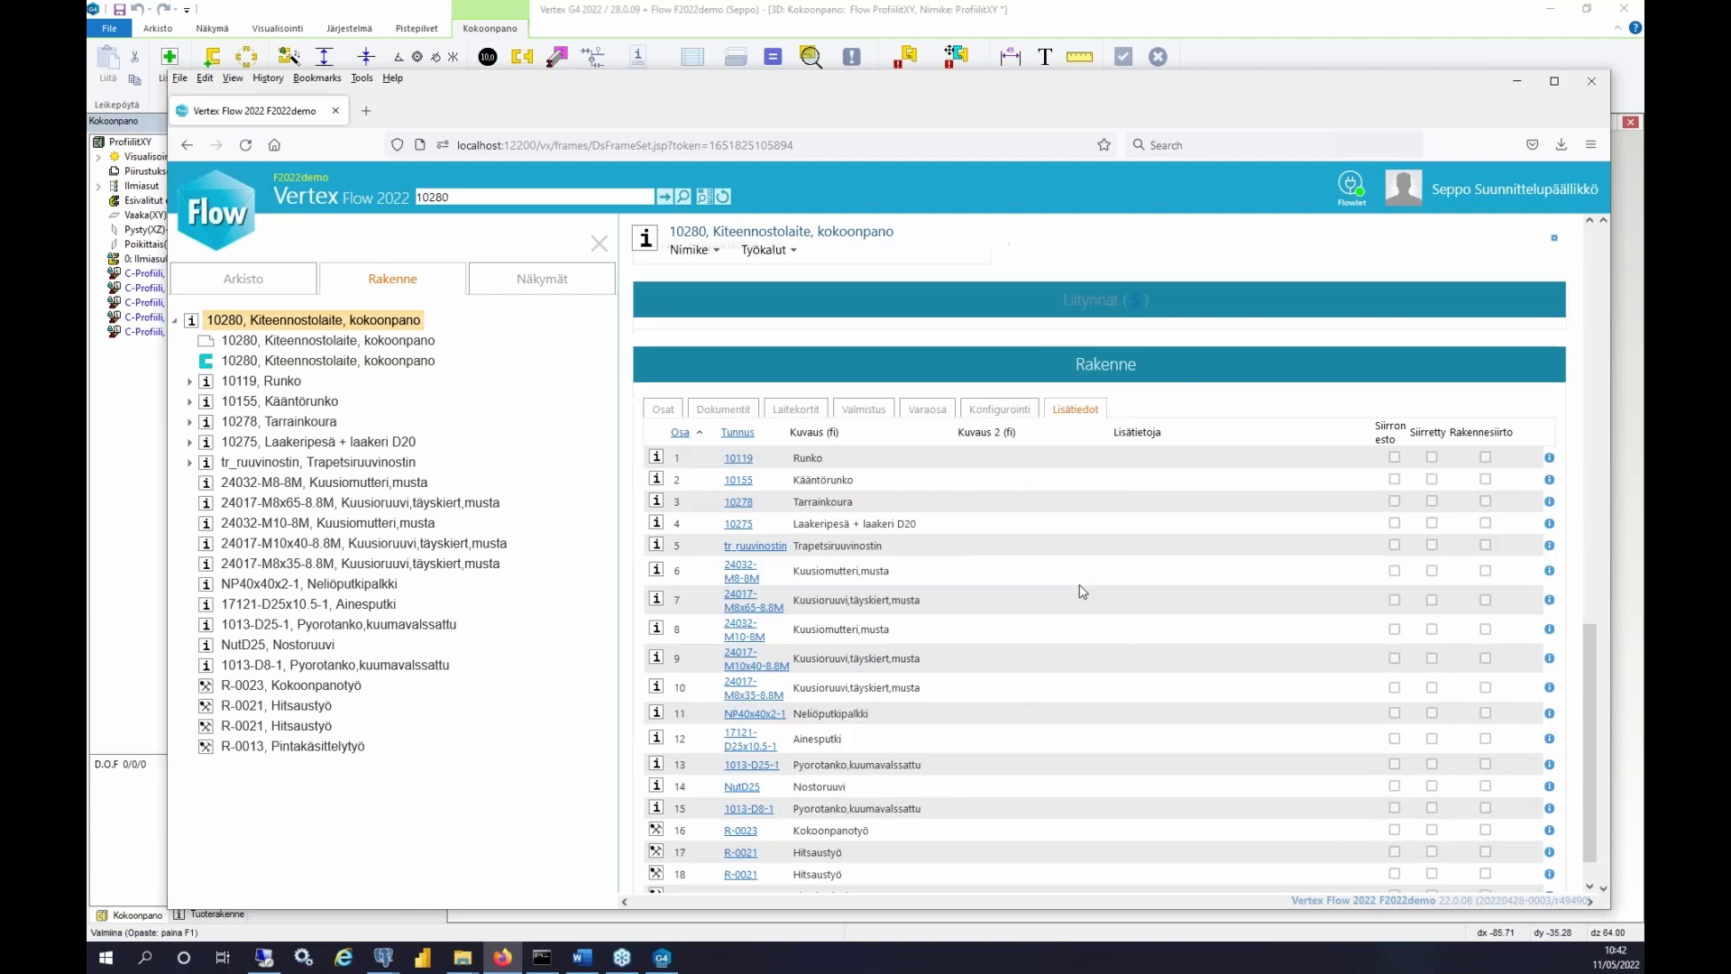
pyautogui.scroll(-1, 1082, 591)
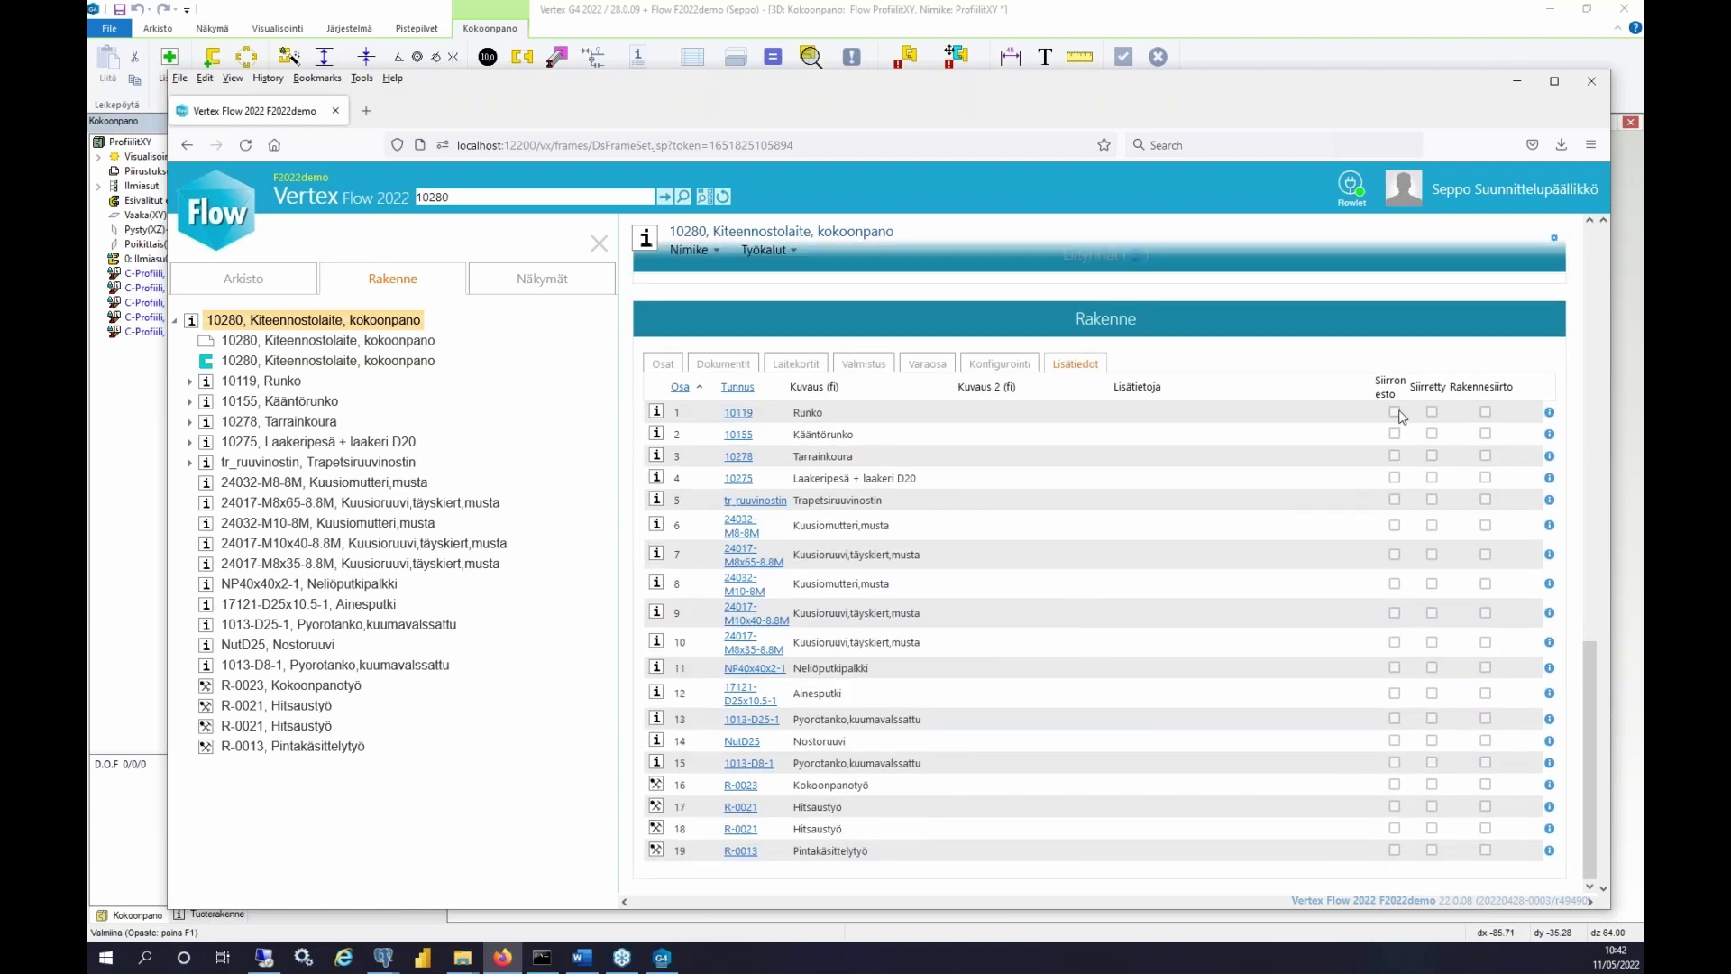
pyautogui.scroll(10, 1380, 464)
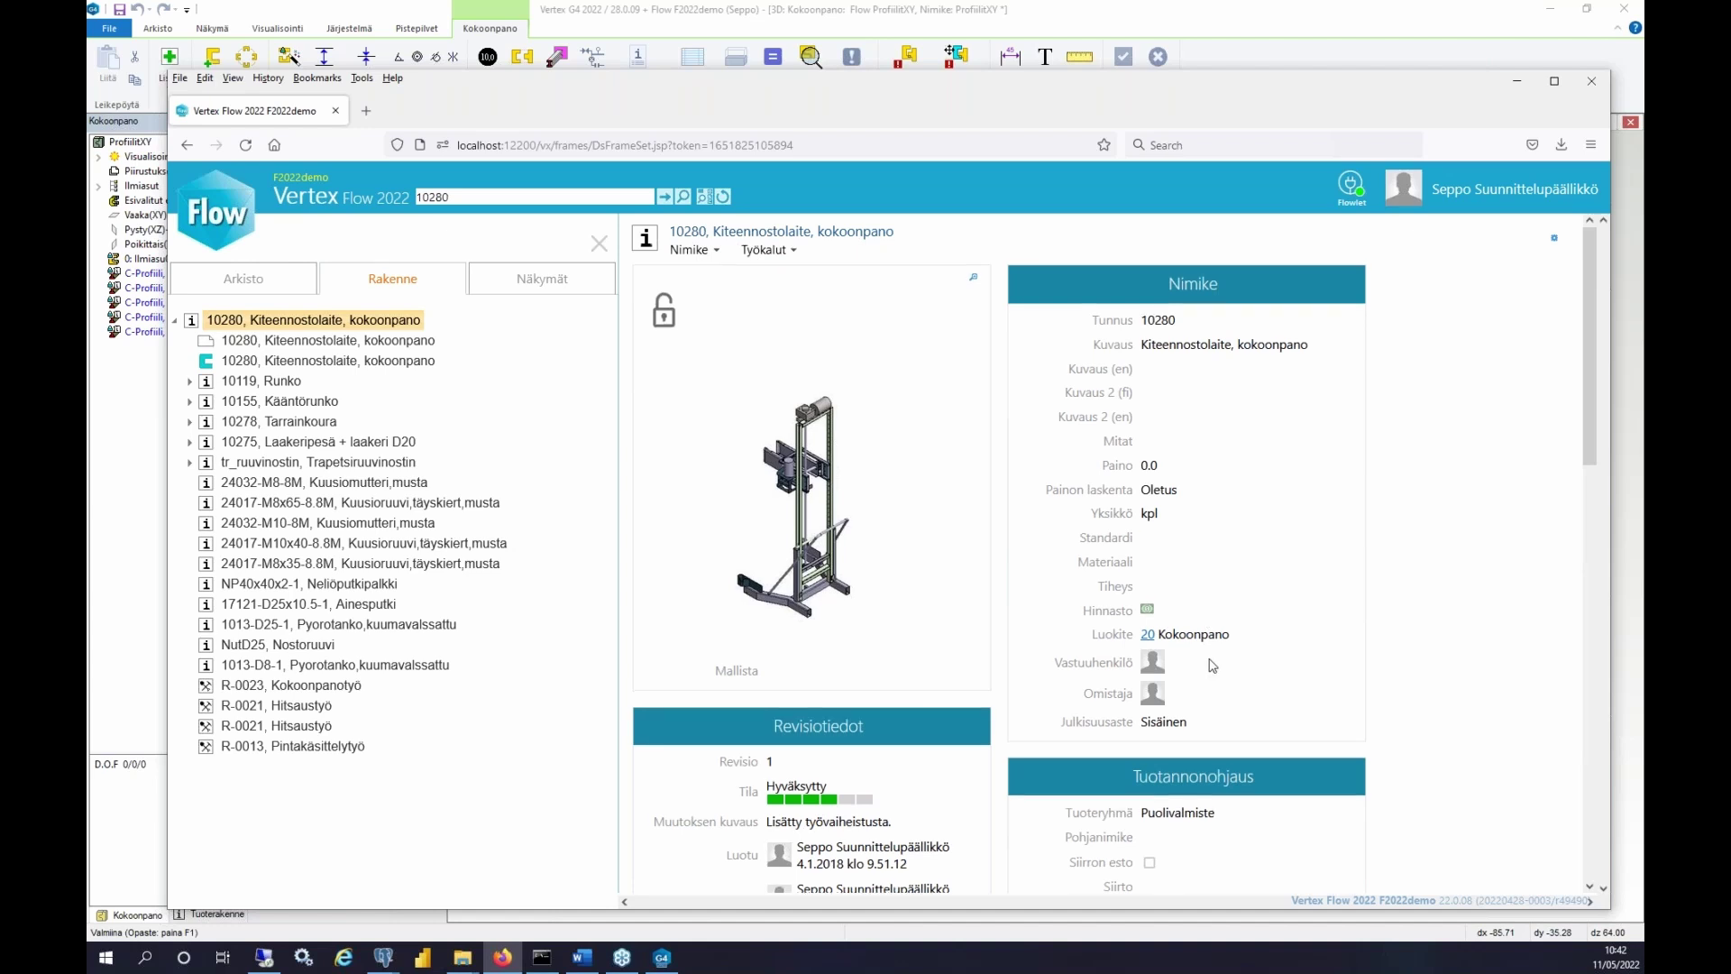
pyautogui.scroll(-3, 1213, 666)
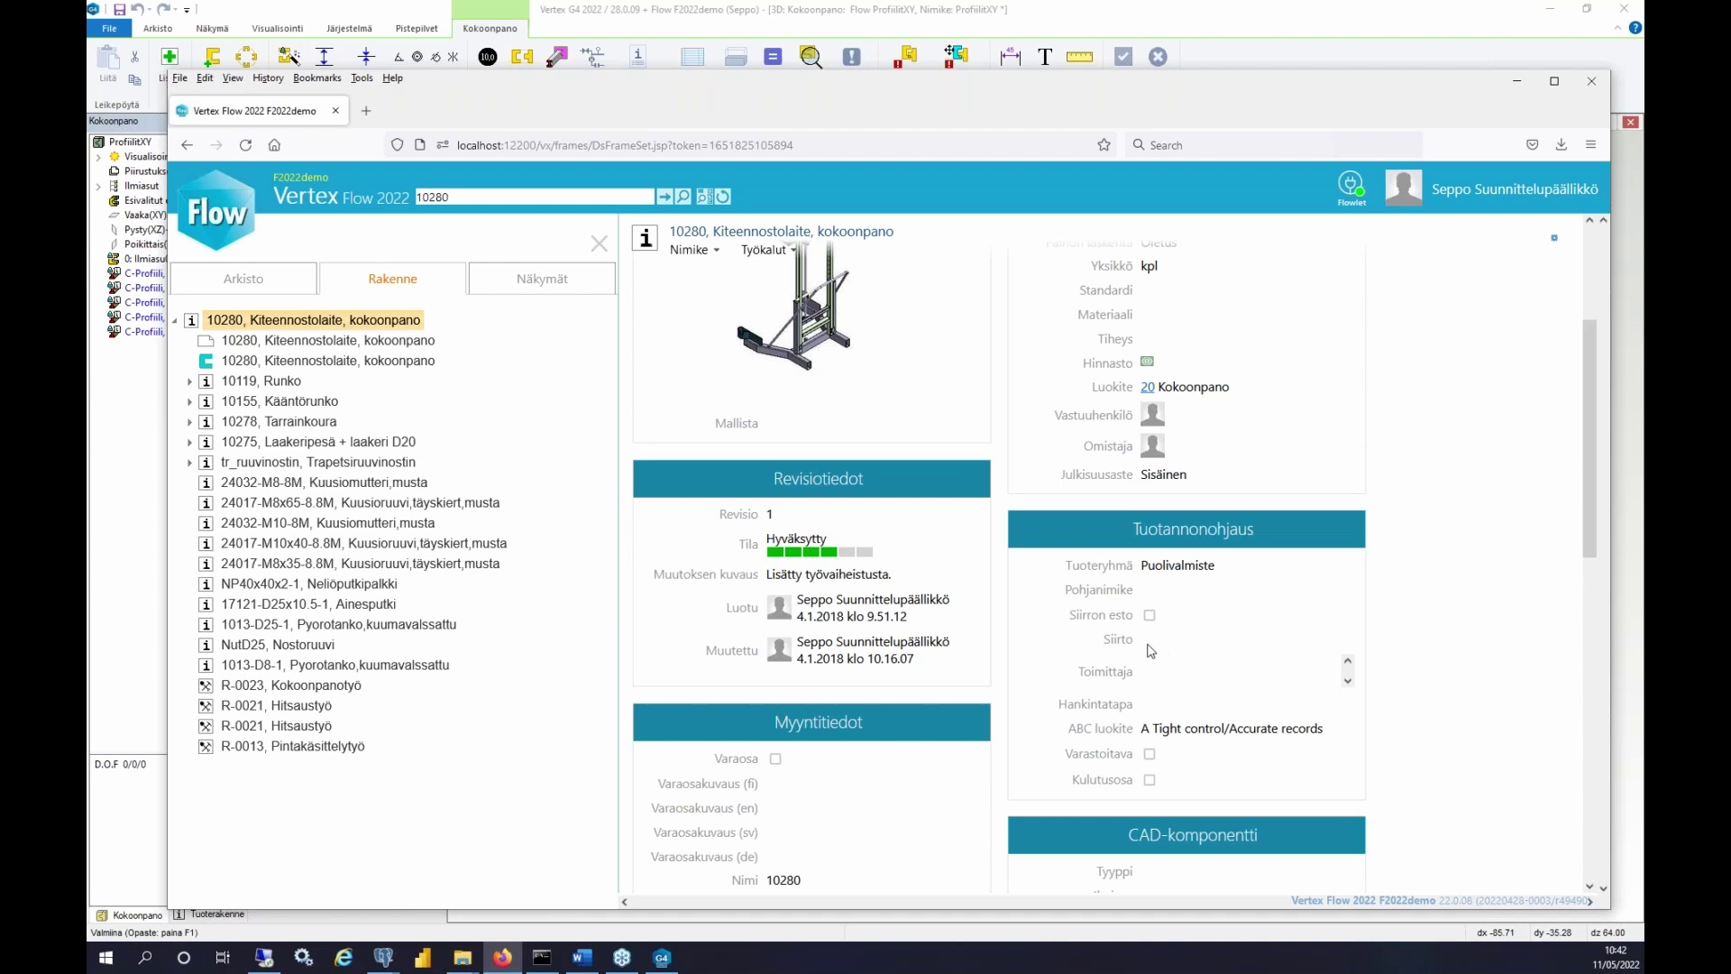
pyautogui.scroll(-10, 1166, 651)
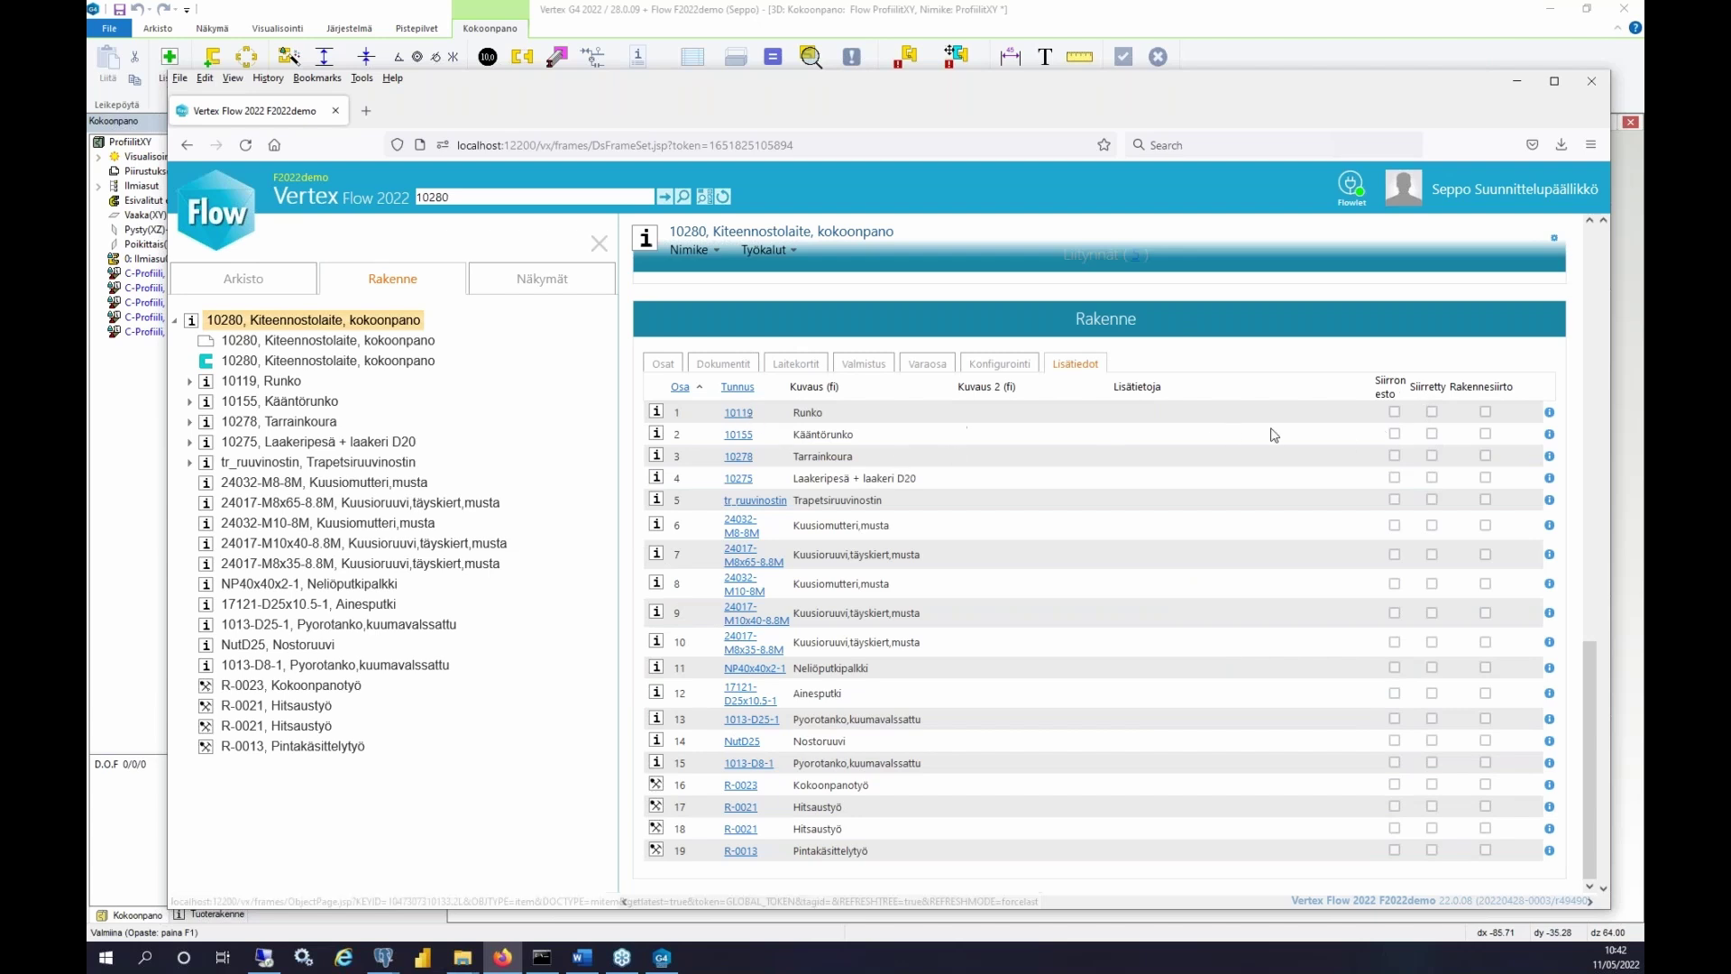
pyautogui.click(1434, 413)
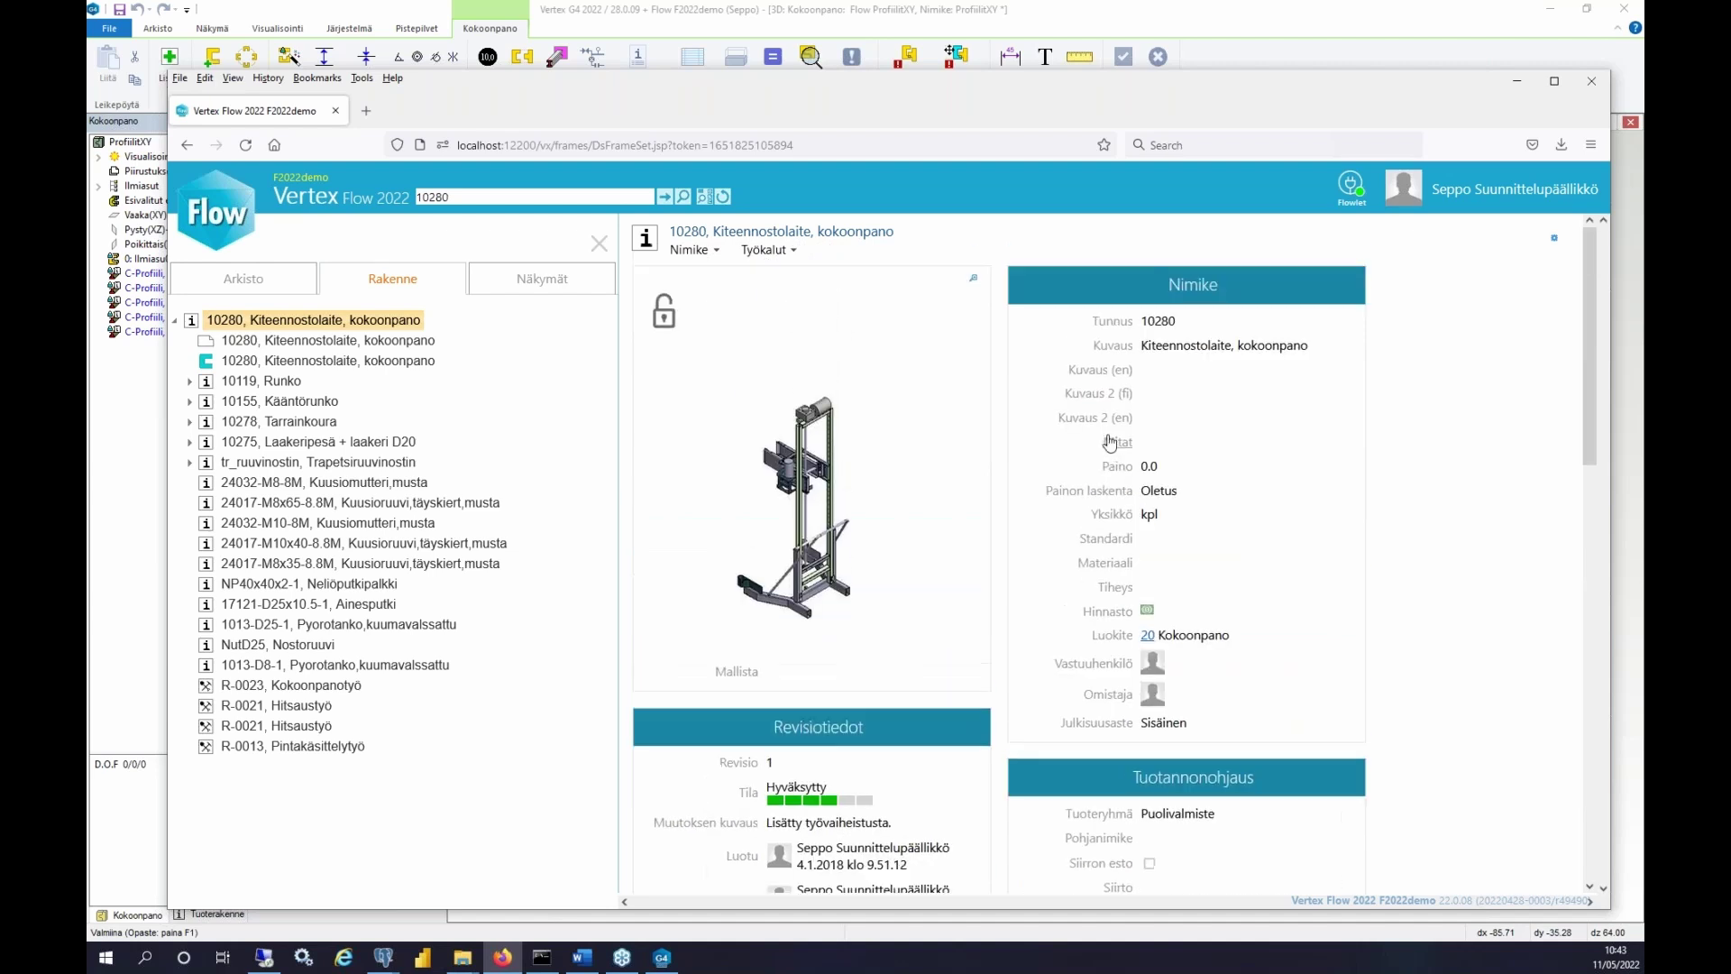
# - Open the 10119, Runko subassembly from the 10280 structure and check its Siirron esto and Siirto data
pyautogui.scroll(-5, 1110, 442)
pyautogui.click(271, 381)
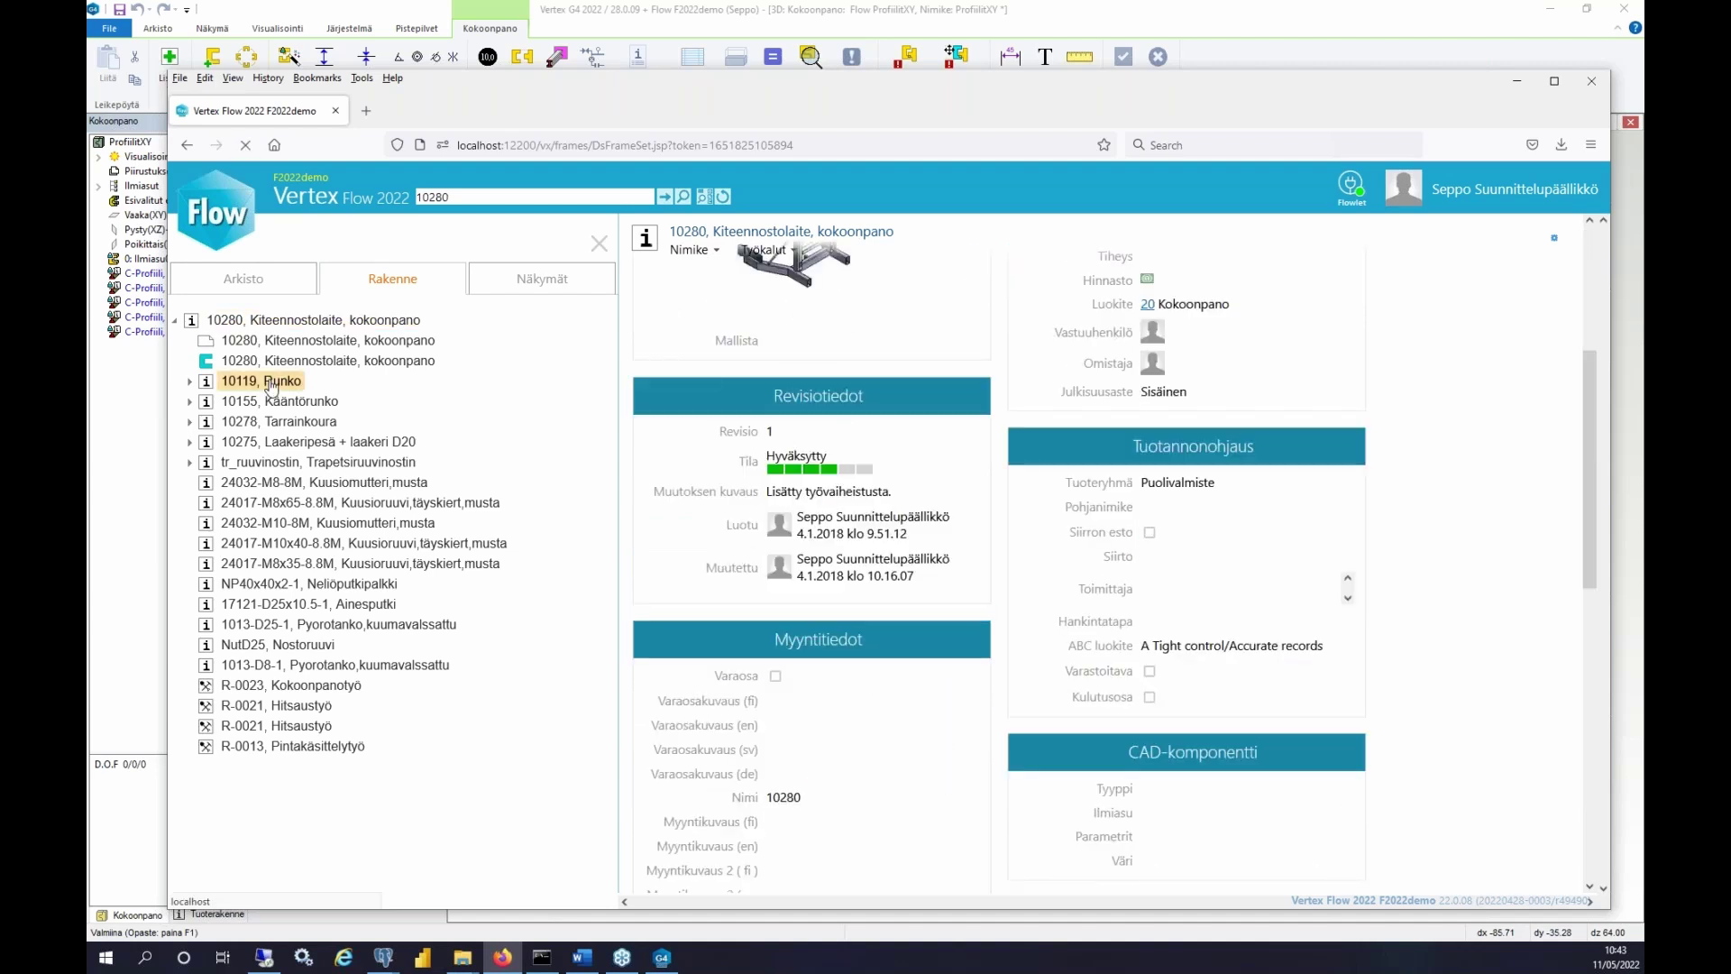
pyautogui.scroll(-3, 1154, 561)
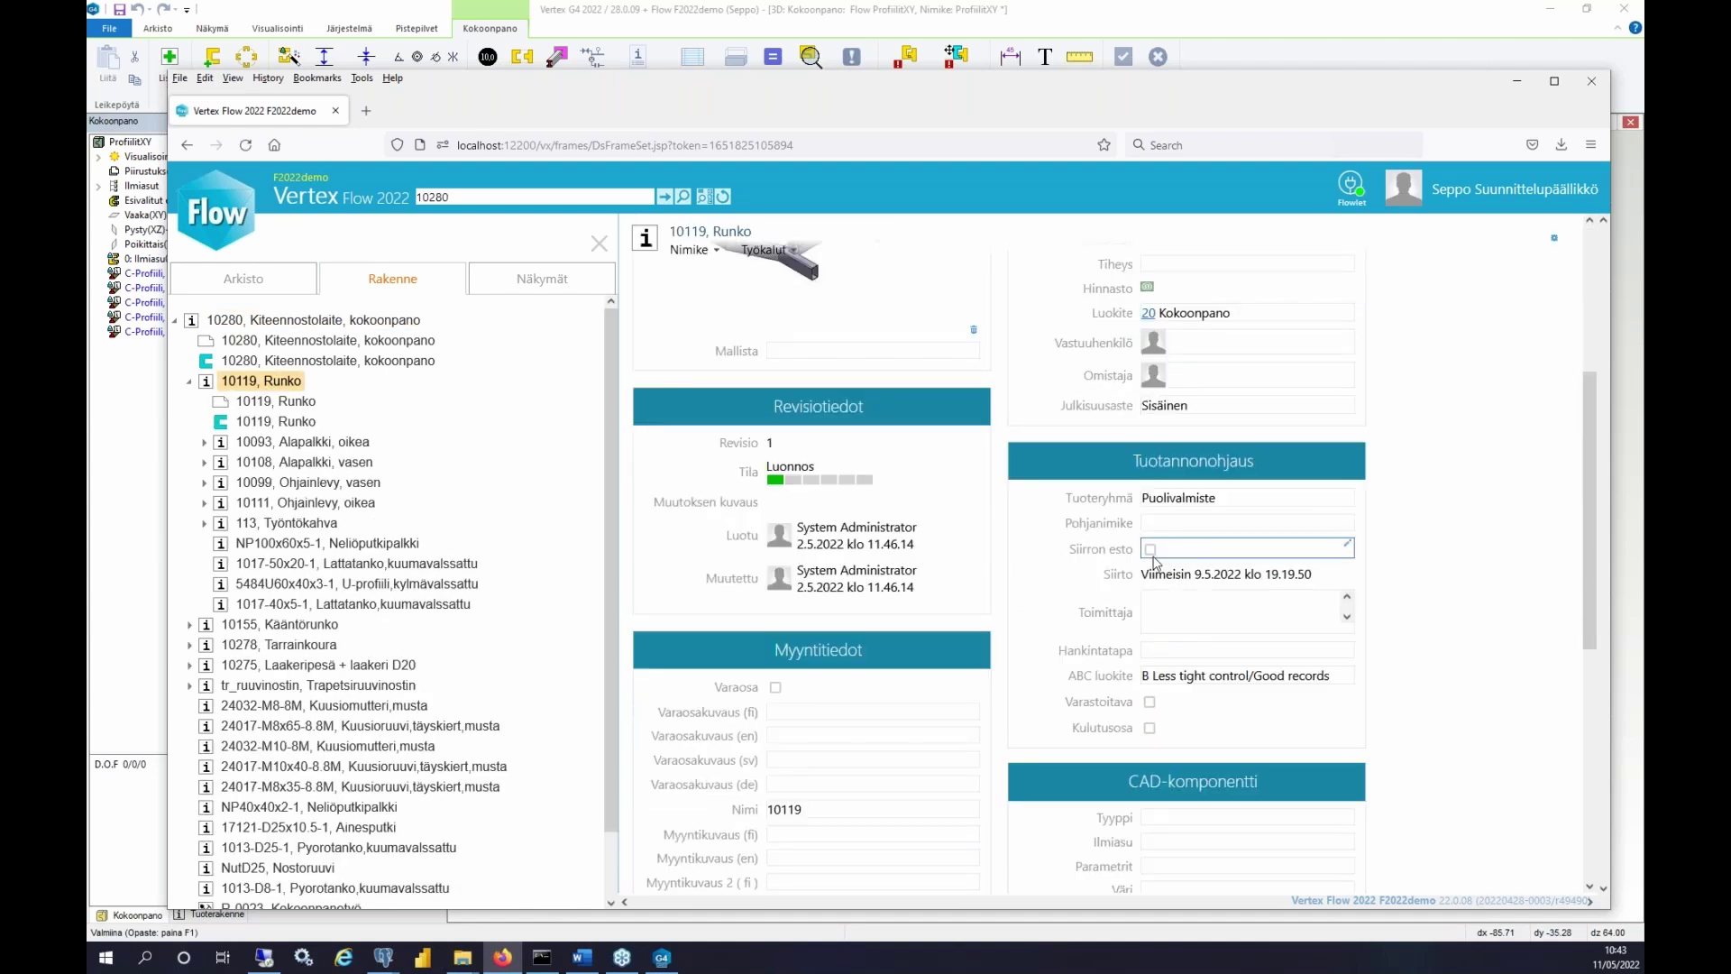